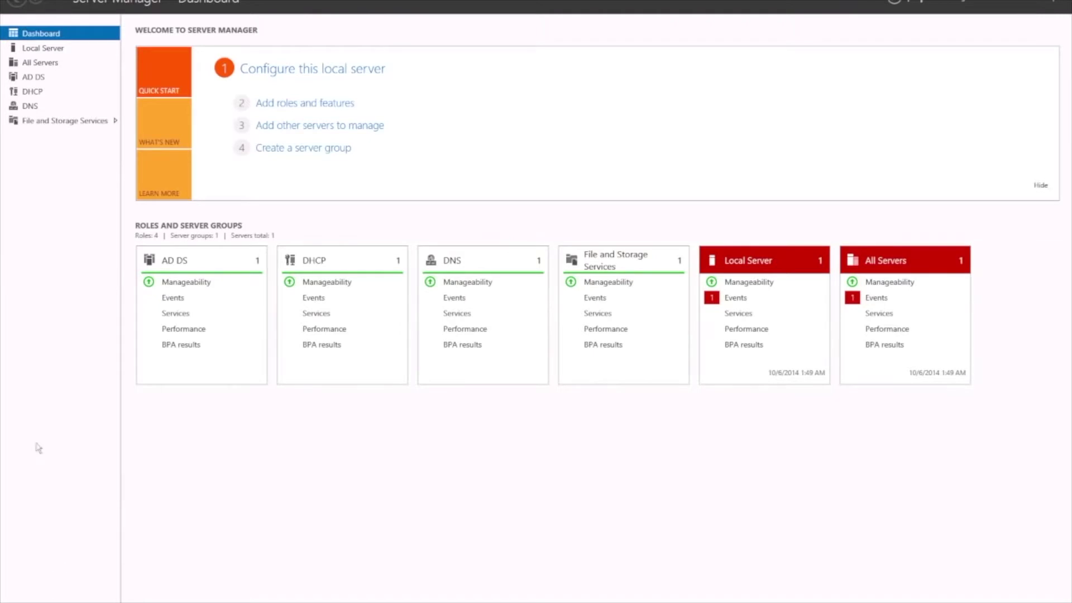
Show the list of administrative tools from Server Manager's Tools menu.
click(990, 3)
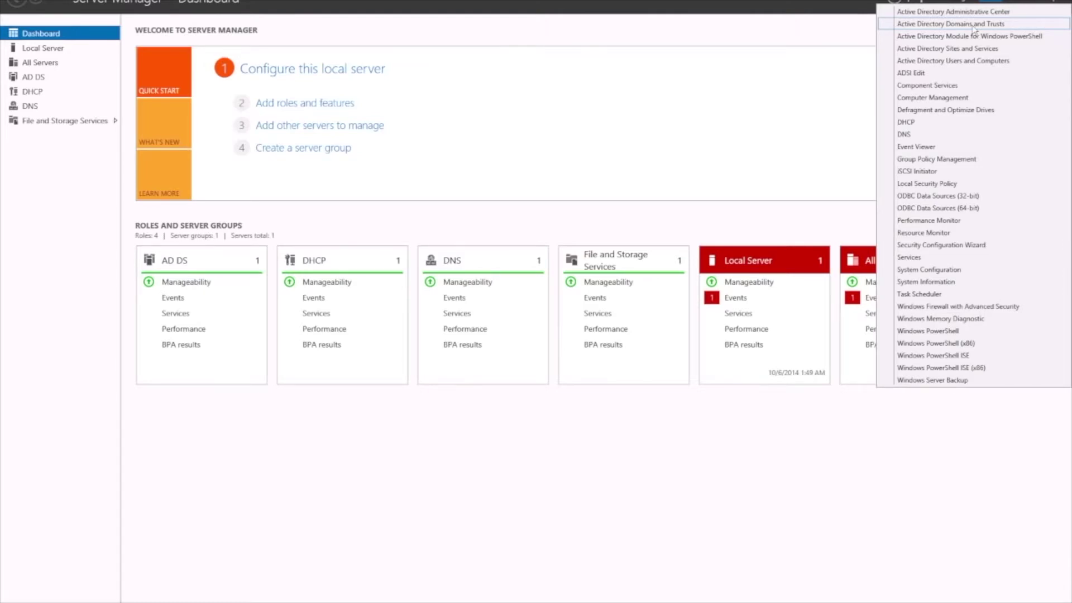
Launch Active Directory Users and Computers in an enlarged window with a wider tree pane, showing mydomain.com's containers.
click(956, 63)
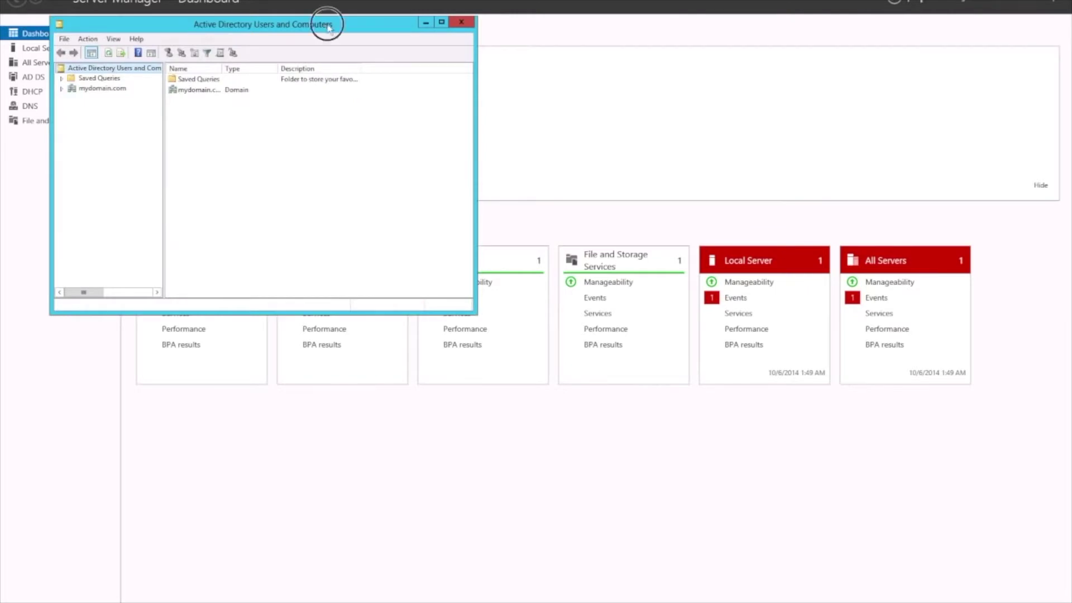
drag(327, 24, 453, 47)
drag(604, 338, 866, 503)
drag(291, 201, 377, 203)
click(190, 114)
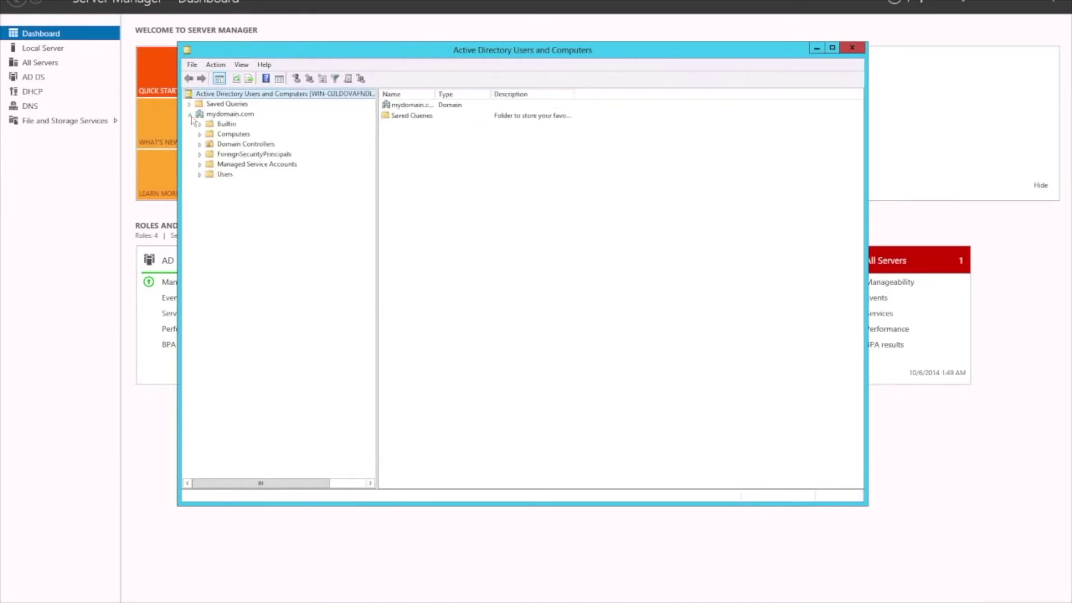
click(223, 114)
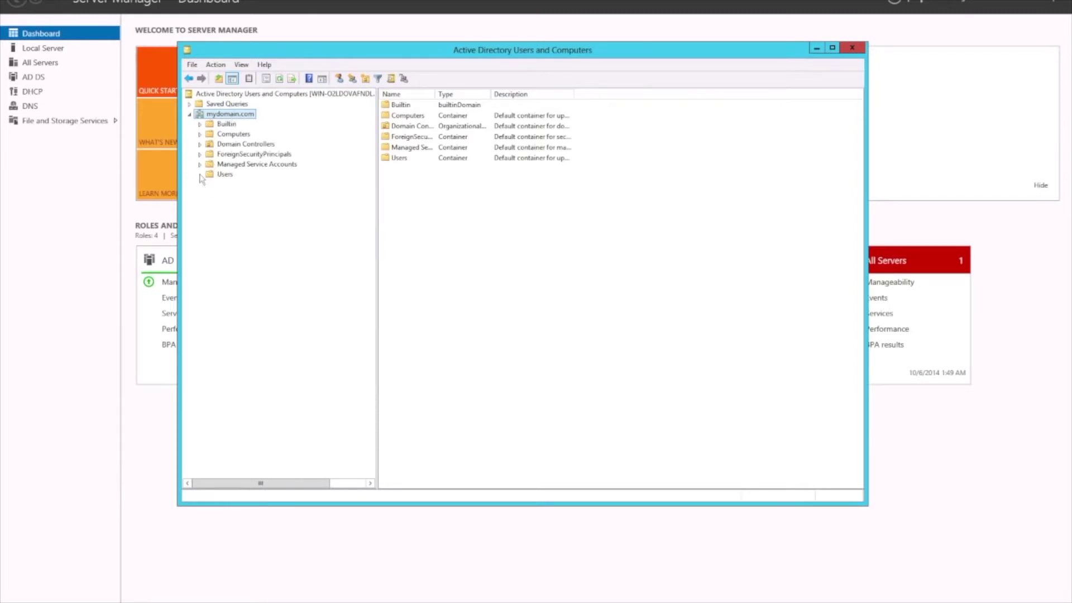
Widen the Name and Description columns while browsing the Computers and Users containers.
click(227, 134)
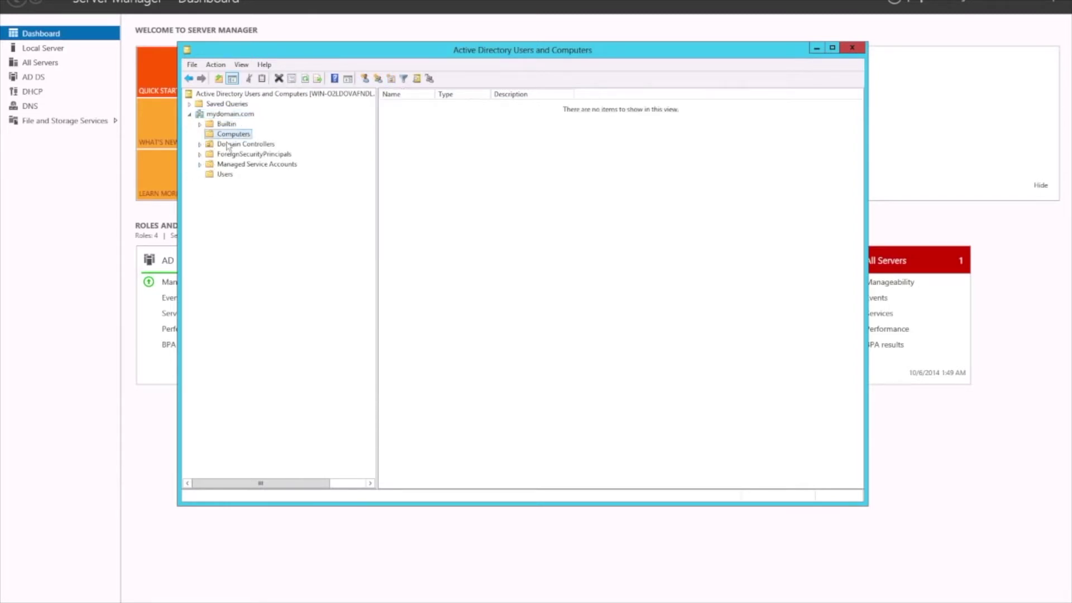
click(225, 174)
click(234, 134)
drag(435, 95, 468, 95)
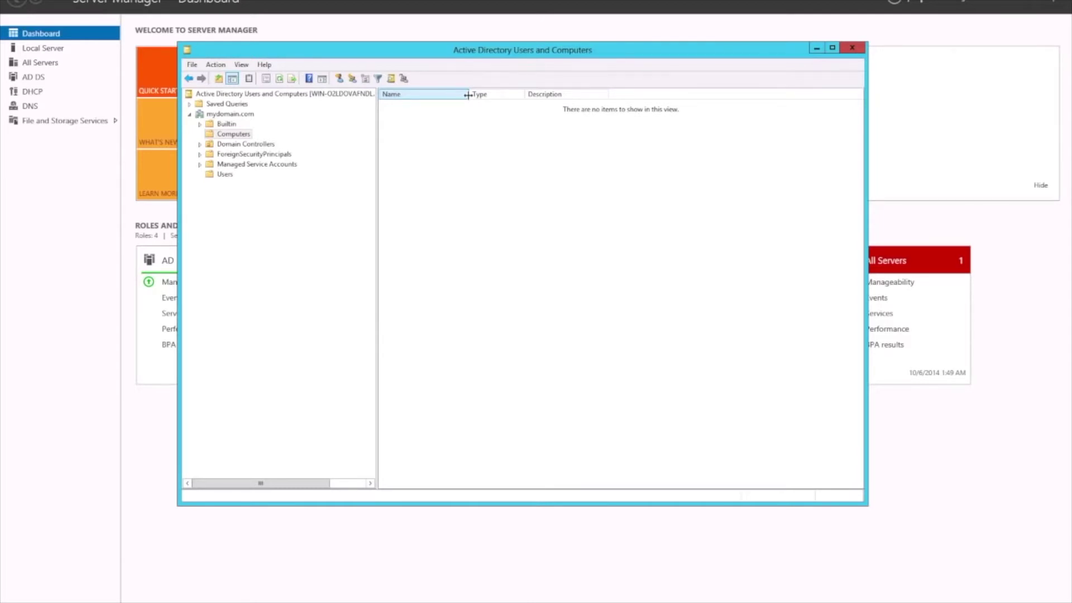
click(224, 174)
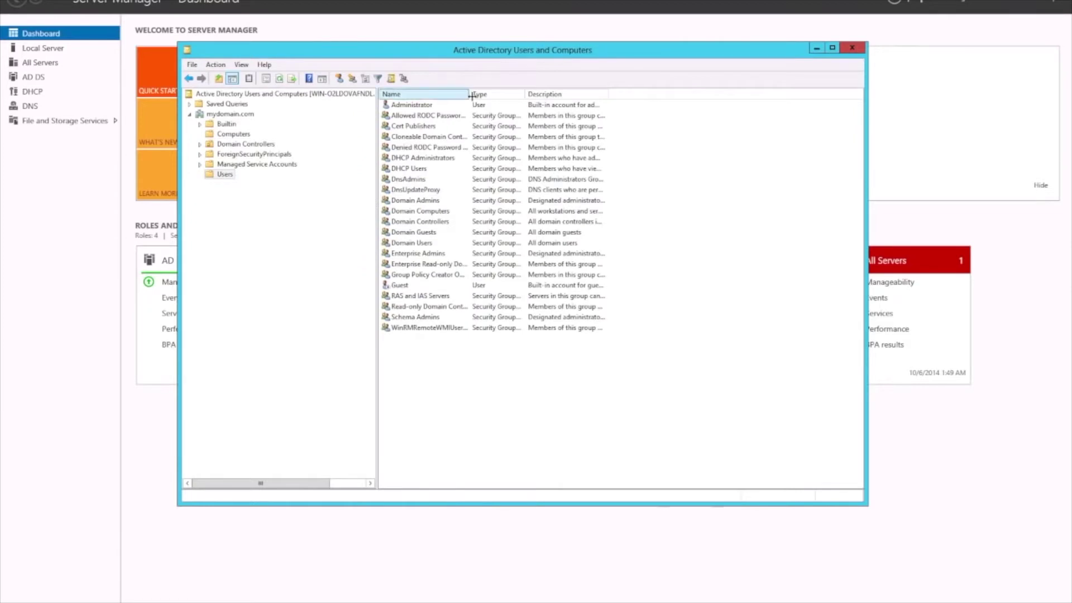
drag(469, 94, 532, 95)
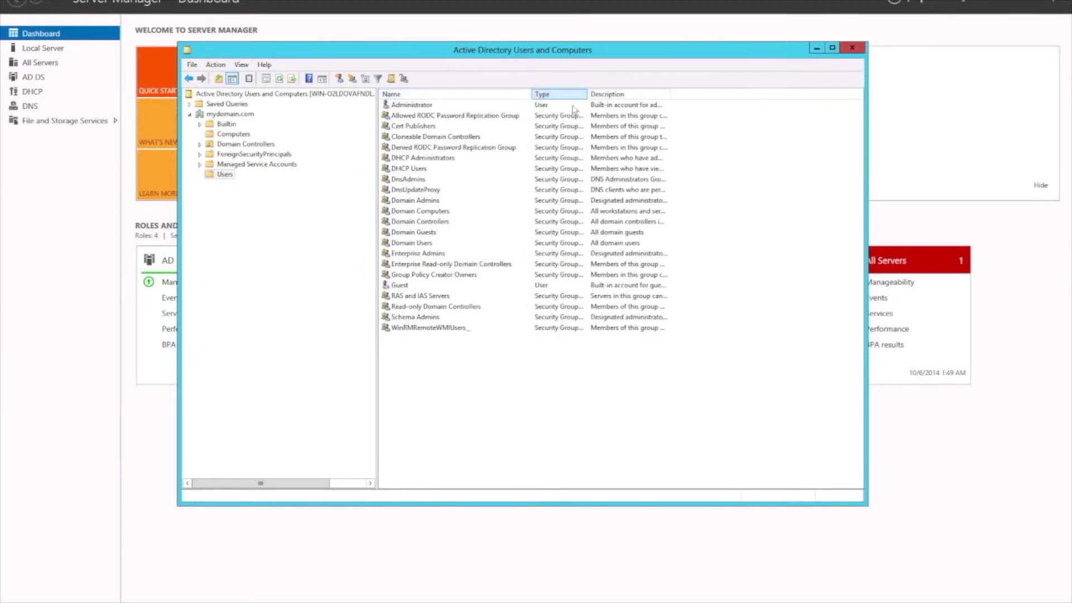
drag(720, 100, 807, 96)
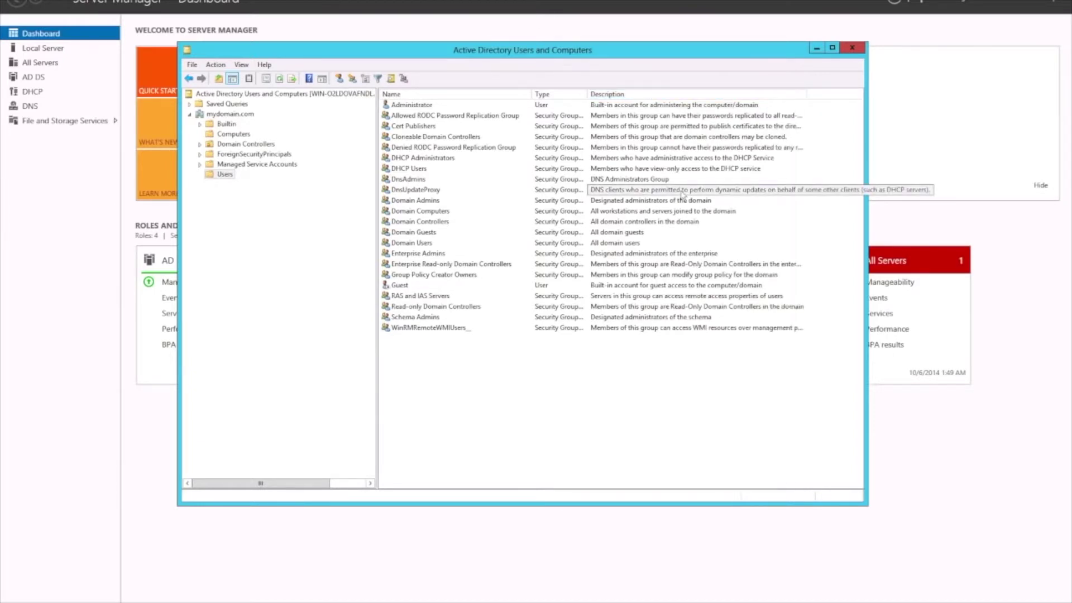
Inspect the Domain Admins and Schema Admins groups, then return to the mydomain.com container list.
click(429, 201)
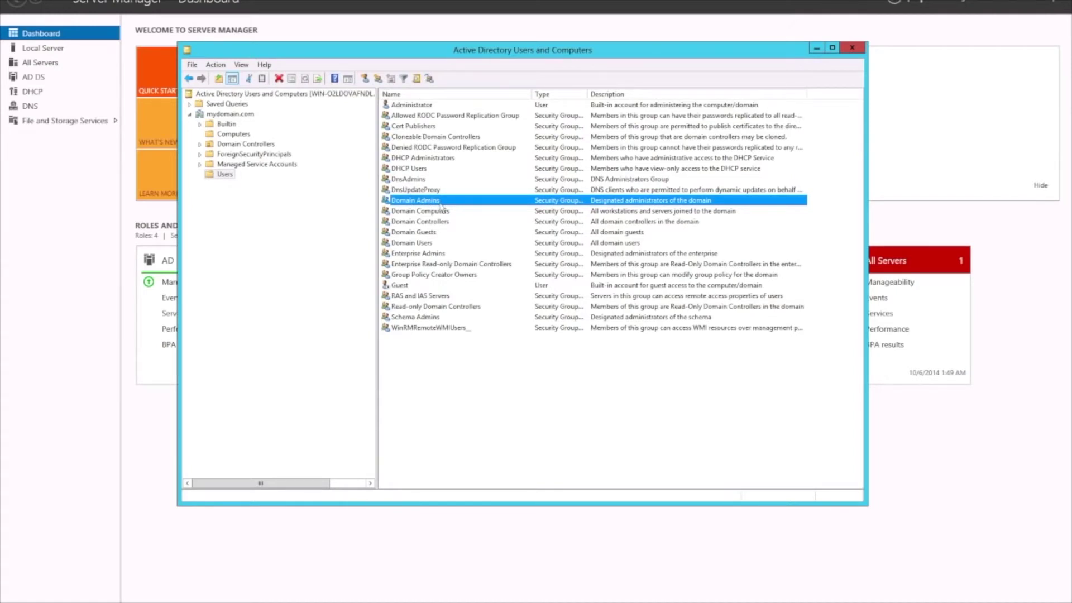
click(429, 318)
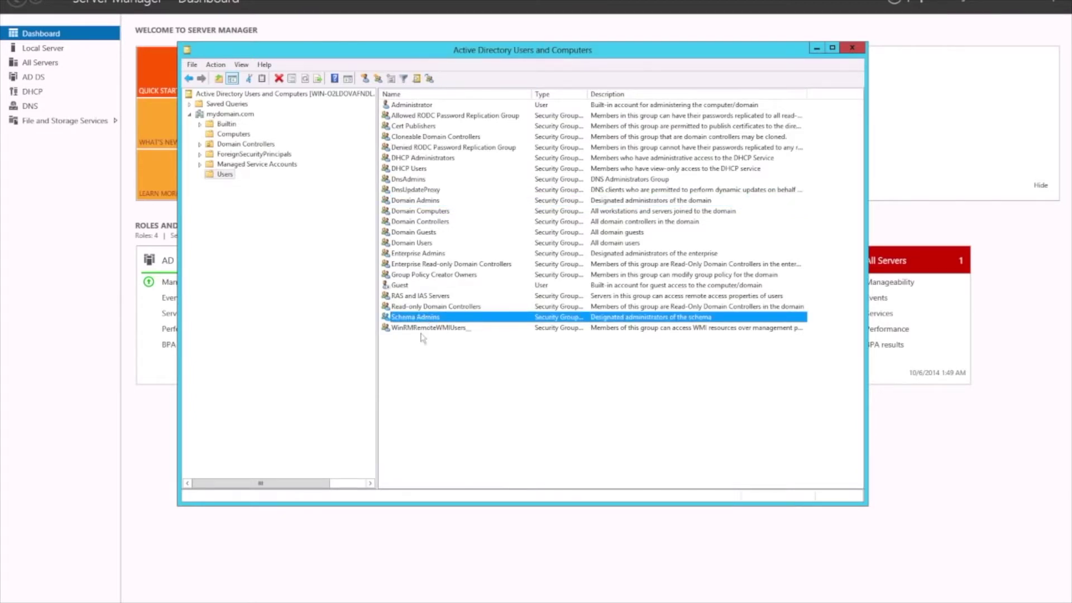
click(451, 352)
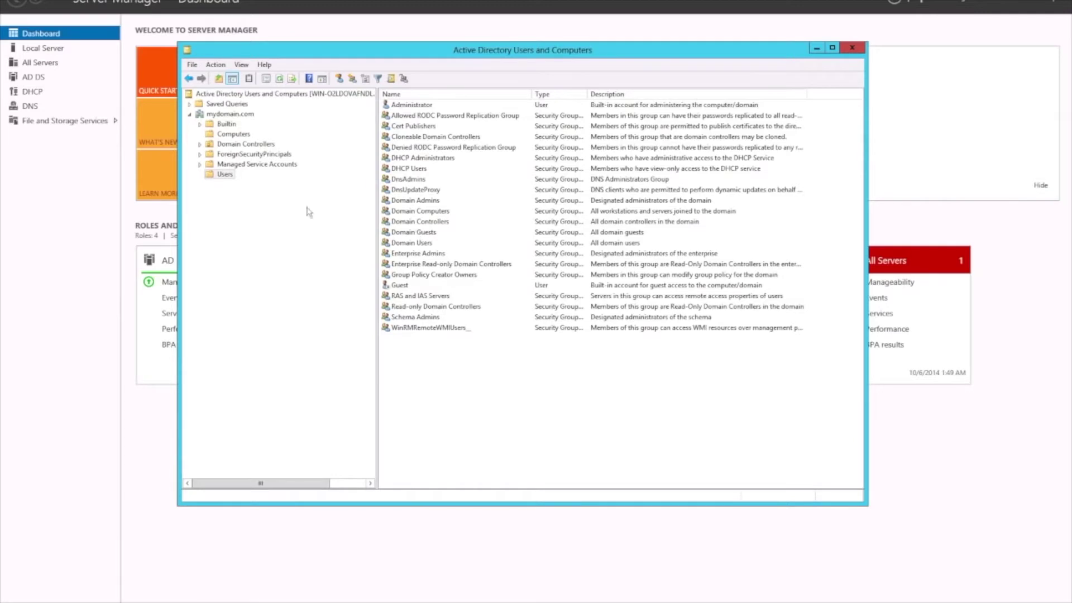
click(224, 175)
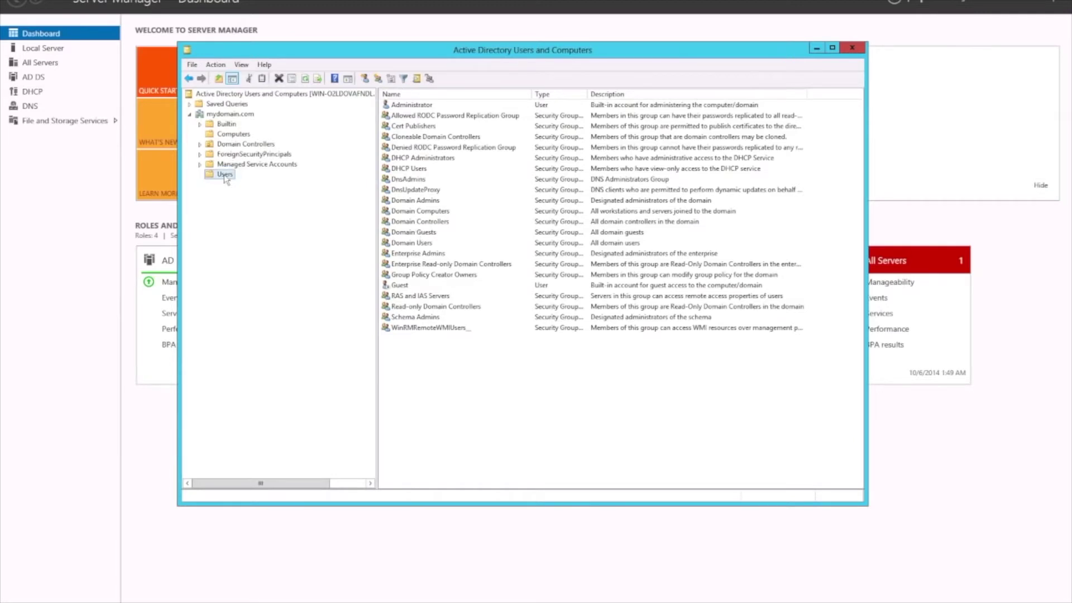
click(227, 114)
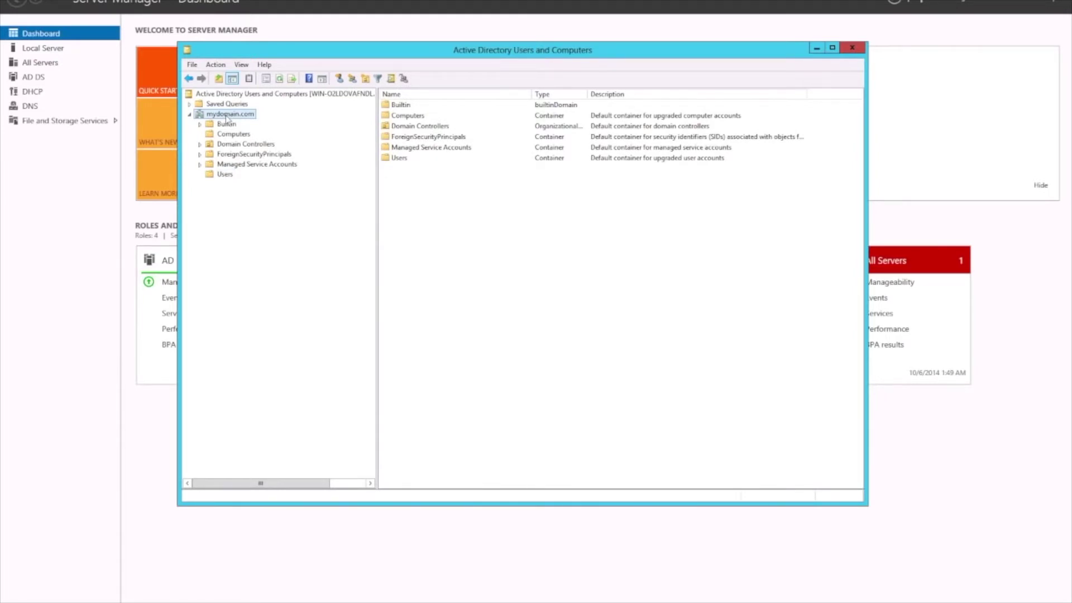
Create the MyBusiness OU under mydomain.com without accidental-deletion protection and open it.
right_click(227, 117)
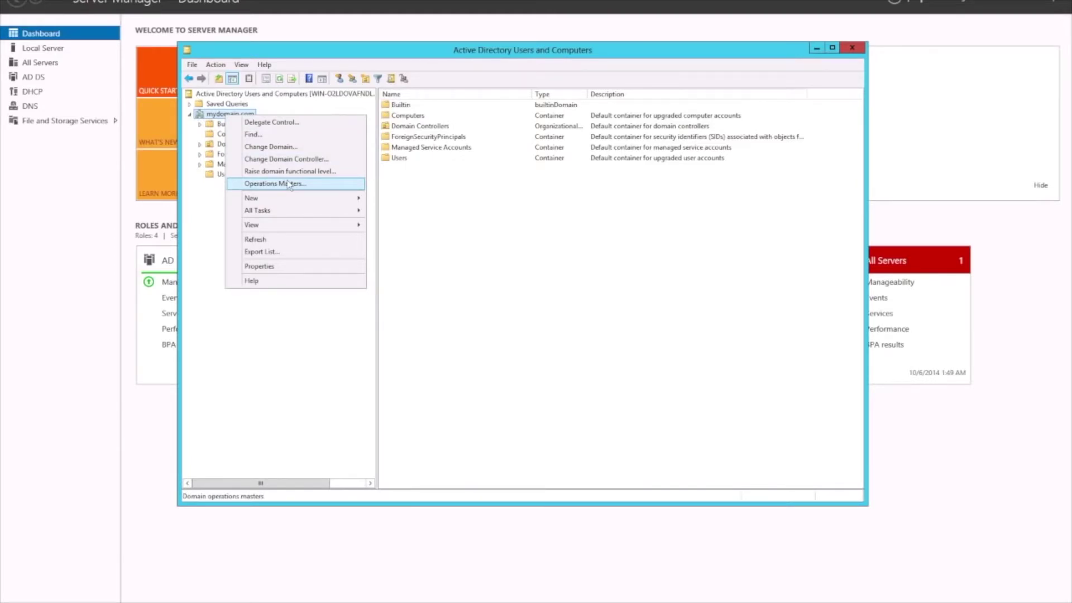
mouse_move(274, 199)
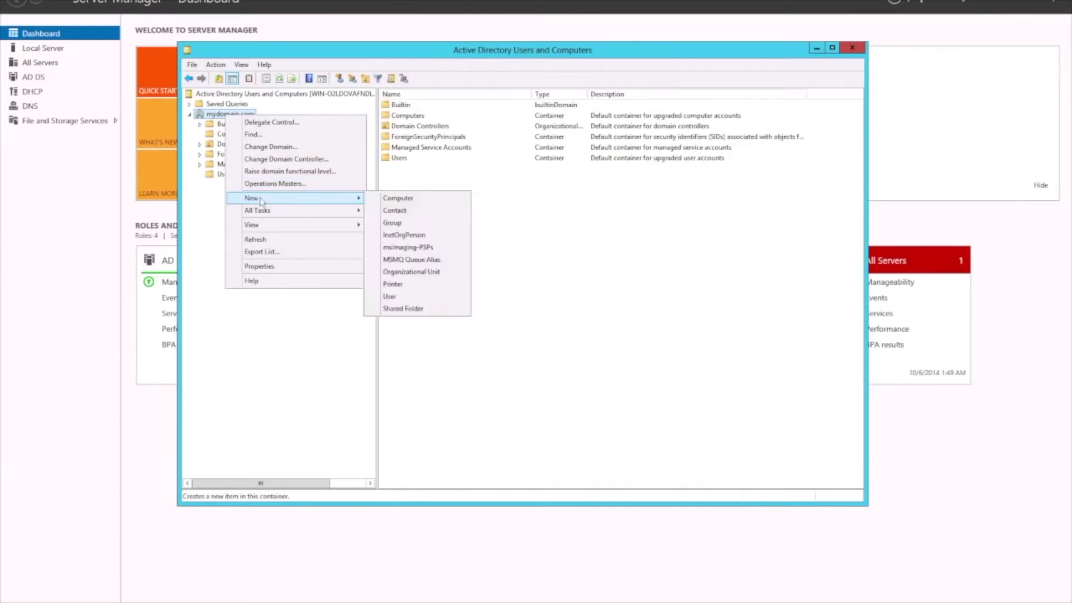
click(431, 272)
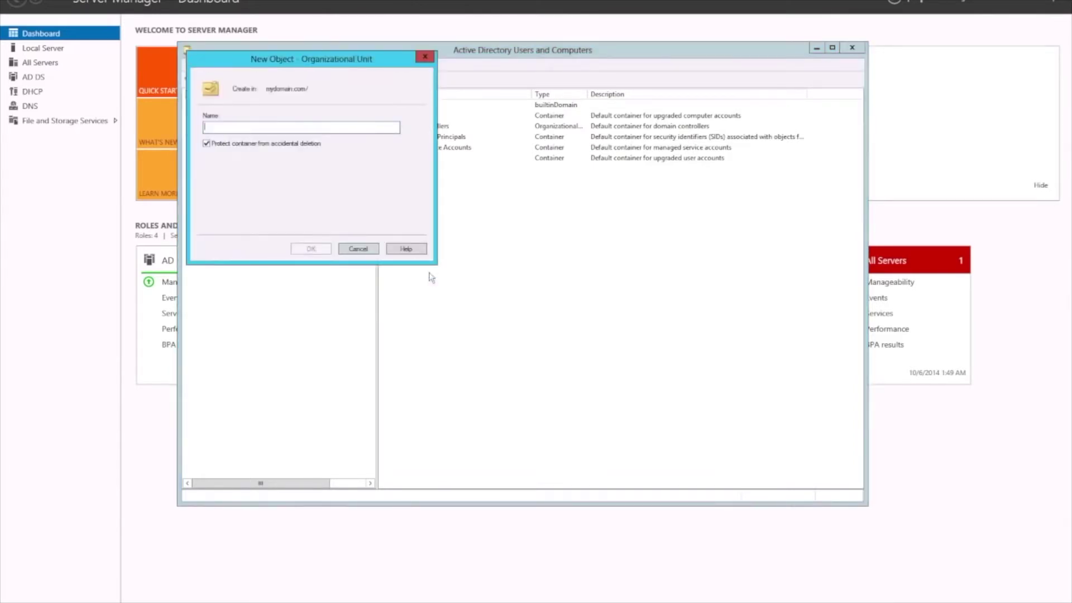
text(MyBusi)
key(BackSpace)
key(BackSpace)
key(BackSpace)
key(BackSpace)
text(AL)
key(BackSpace)
key(BackSpace)
text(Business)
click(206, 143)
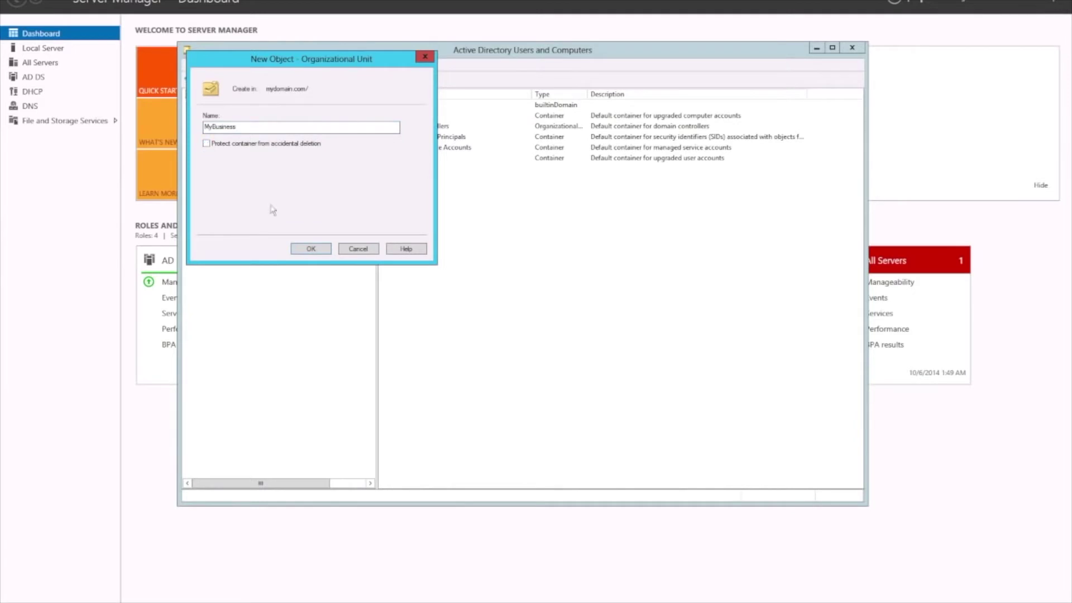
click(313, 249)
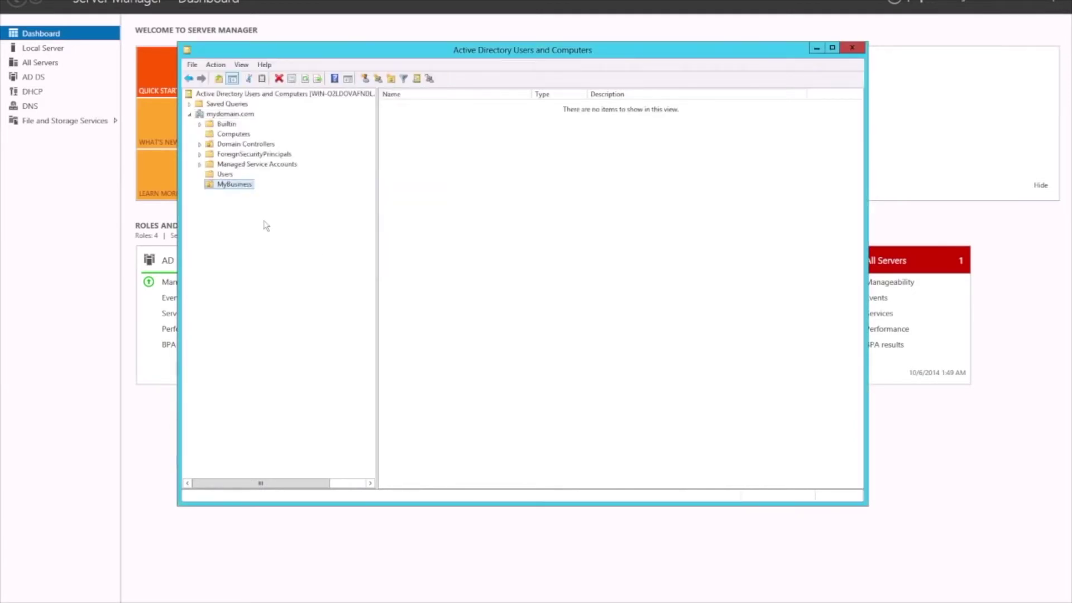
click(229, 187)
Add an unprotected 'Users' OU inside MyBusiness, after cancelling an accidental New User dialog.
right_click(227, 189)
mouse_move(278, 235)
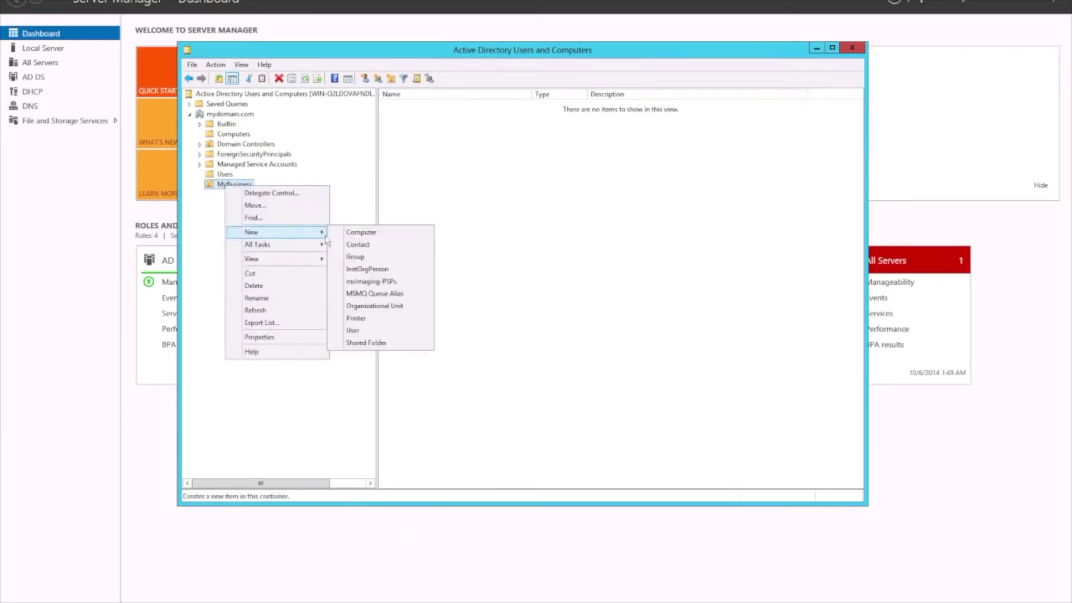
click(353, 330)
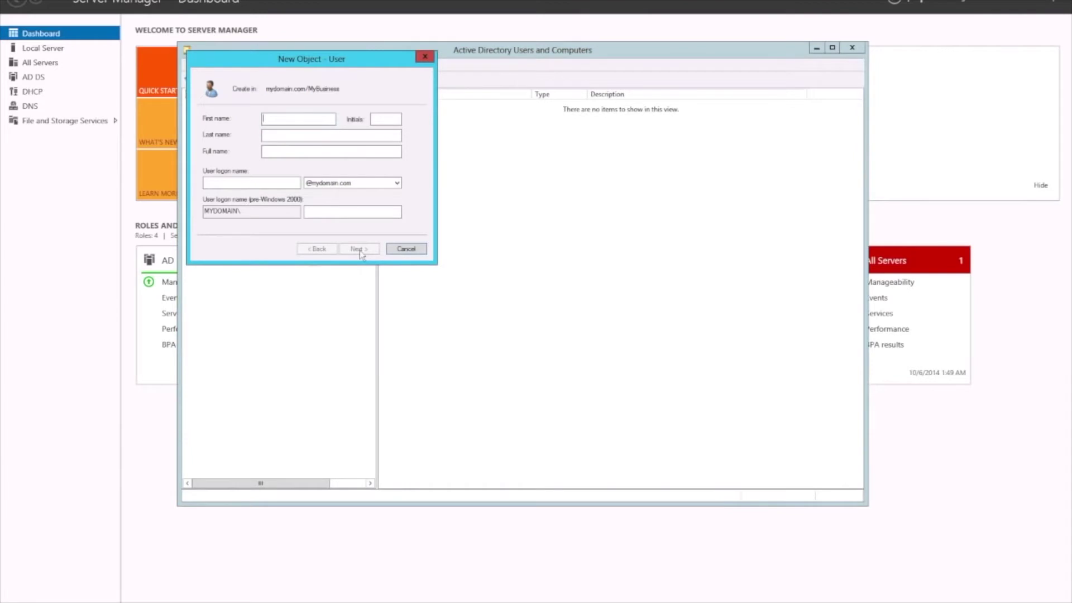
click(406, 249)
right_click(241, 189)
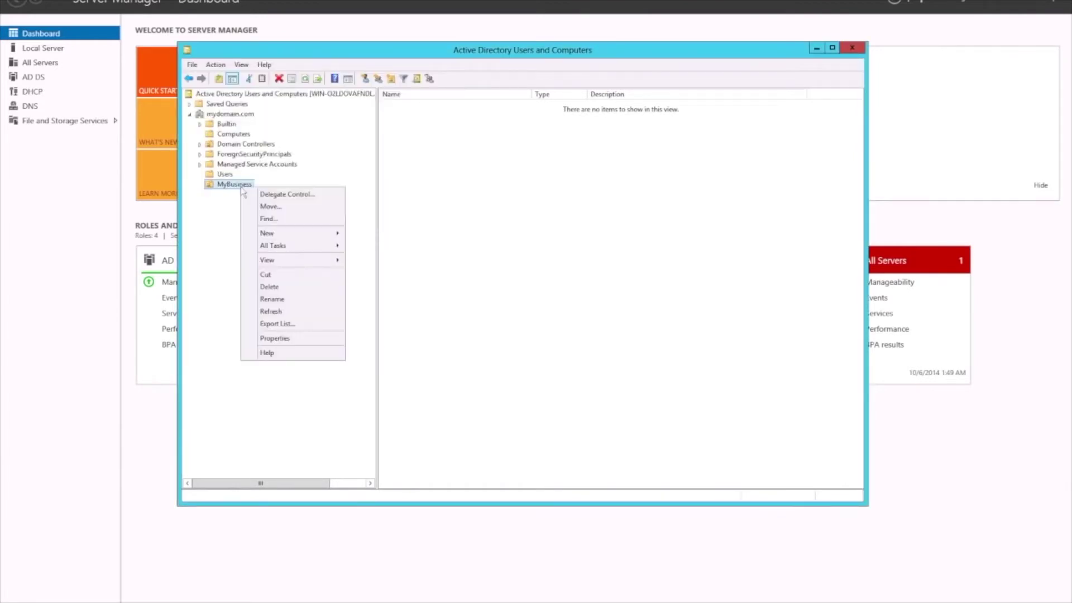
mouse_move(301, 235)
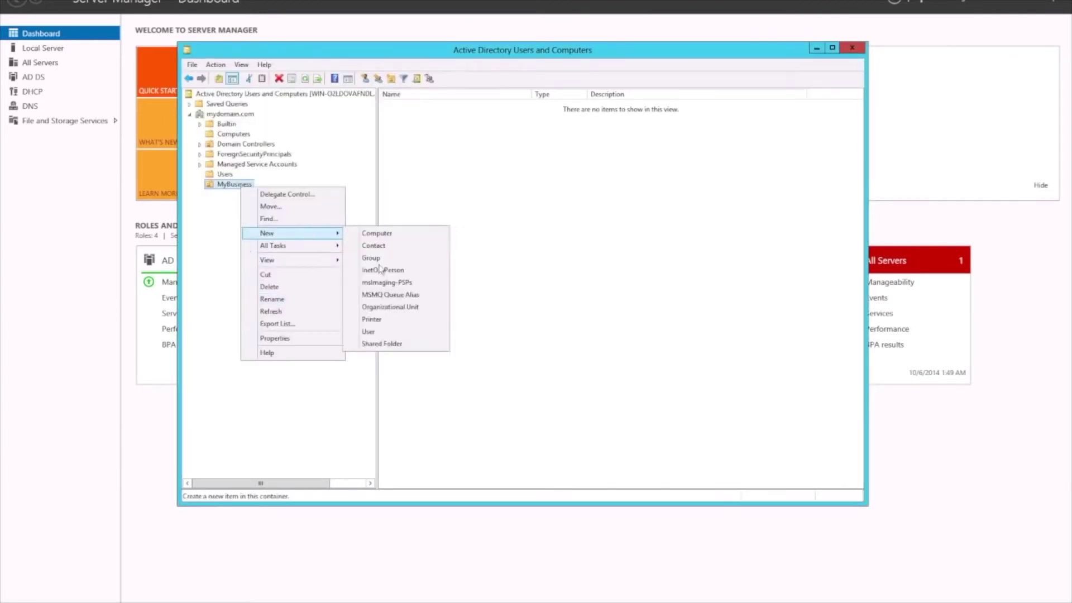
click(378, 311)
text(Users)
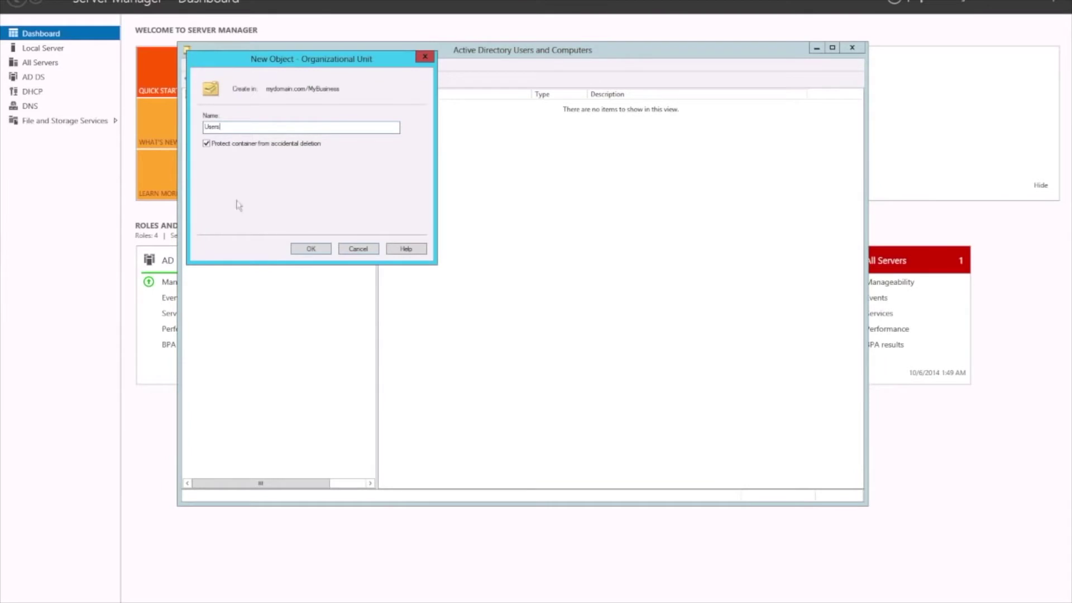
click(207, 144)
click(311, 249)
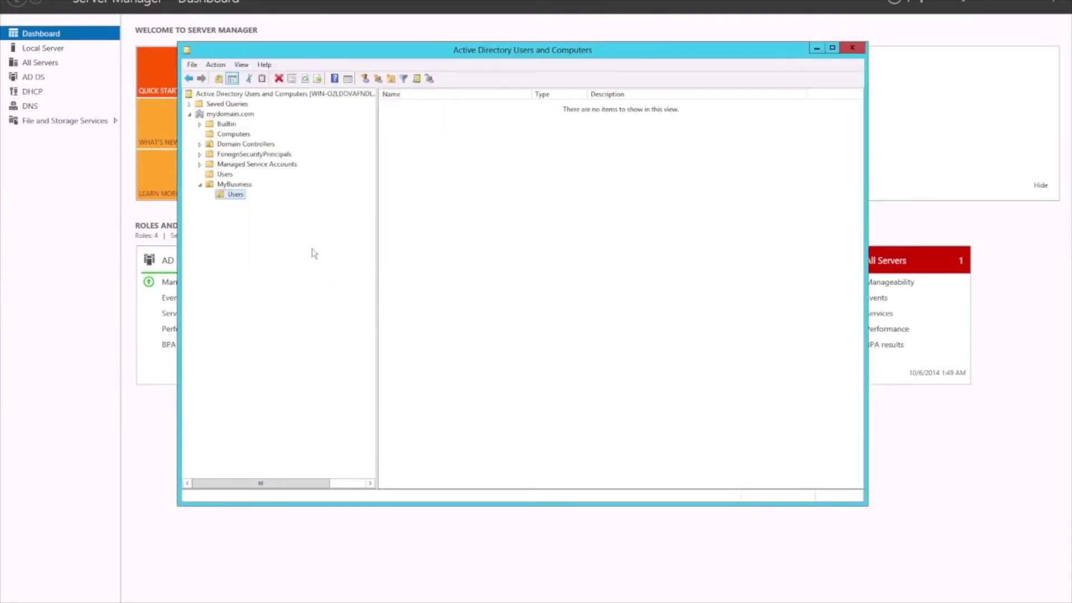
Create unprotected 'Computers' and 'Servers' OUs under MyBusiness.
right_click(227, 184)
mouse_move(286, 233)
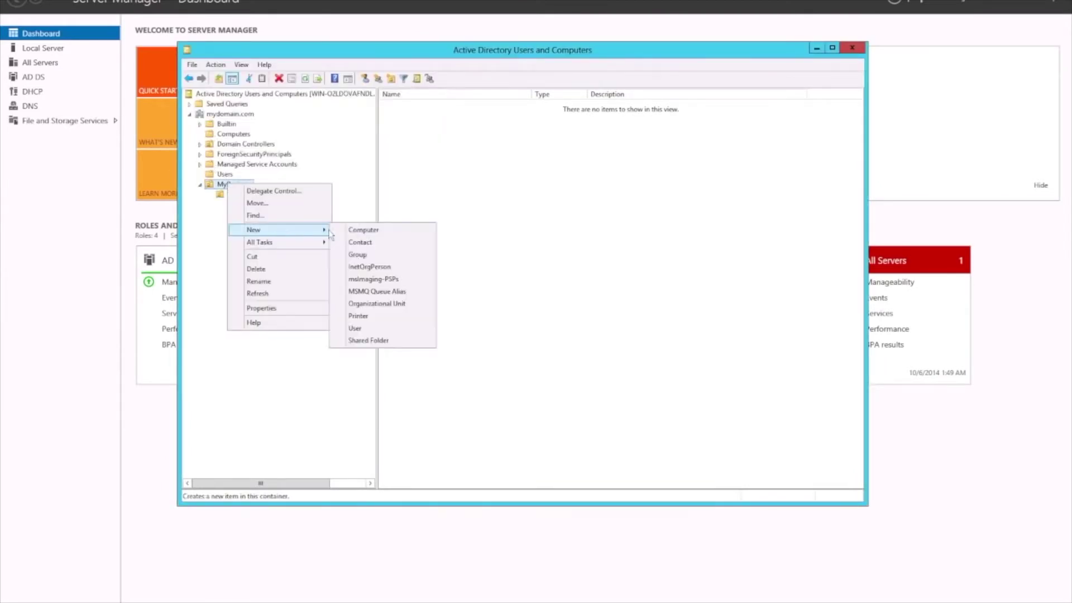
click(364, 305)
text(Computers)
click(206, 143)
click(304, 244)
right_click(239, 185)
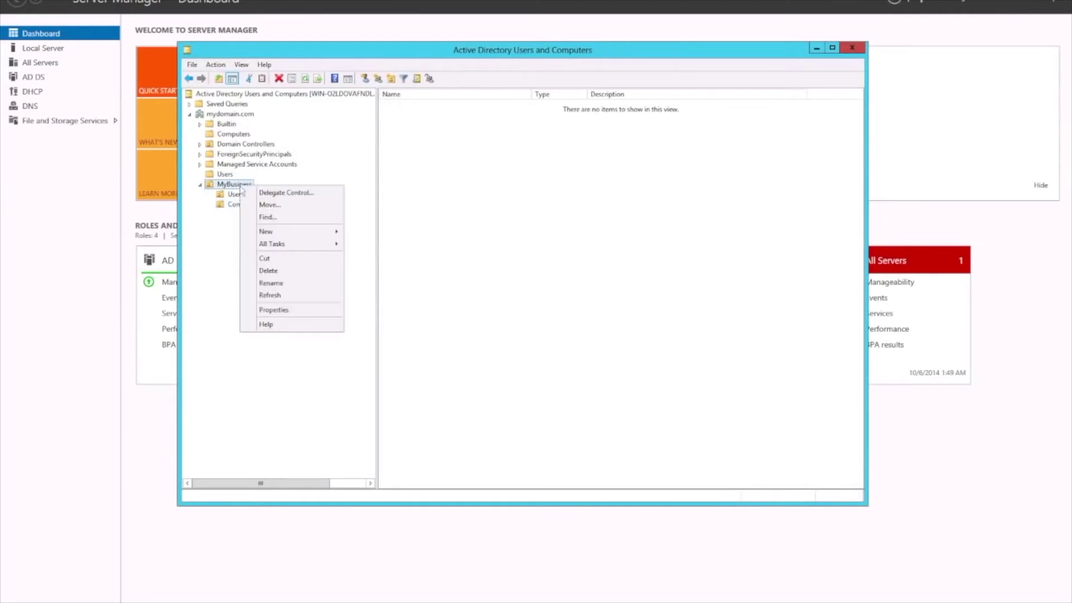
mouse_move(310, 240)
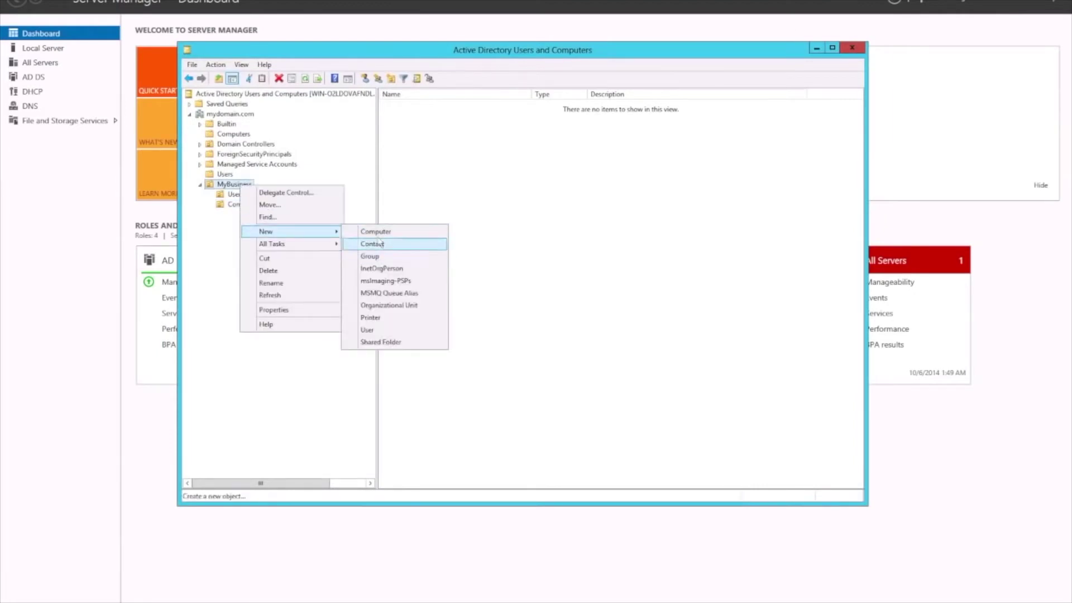
click(377, 307)
text(Servers)
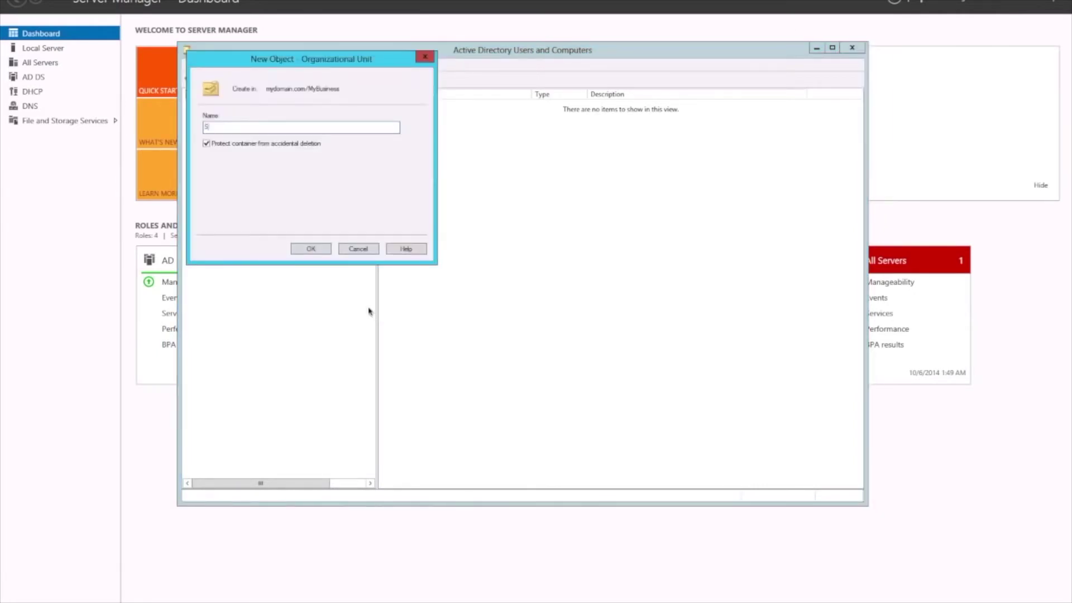
click(206, 143)
click(313, 248)
Create the 'Sec Groups' OU under MyBusiness and display its child units.
right_click(237, 186)
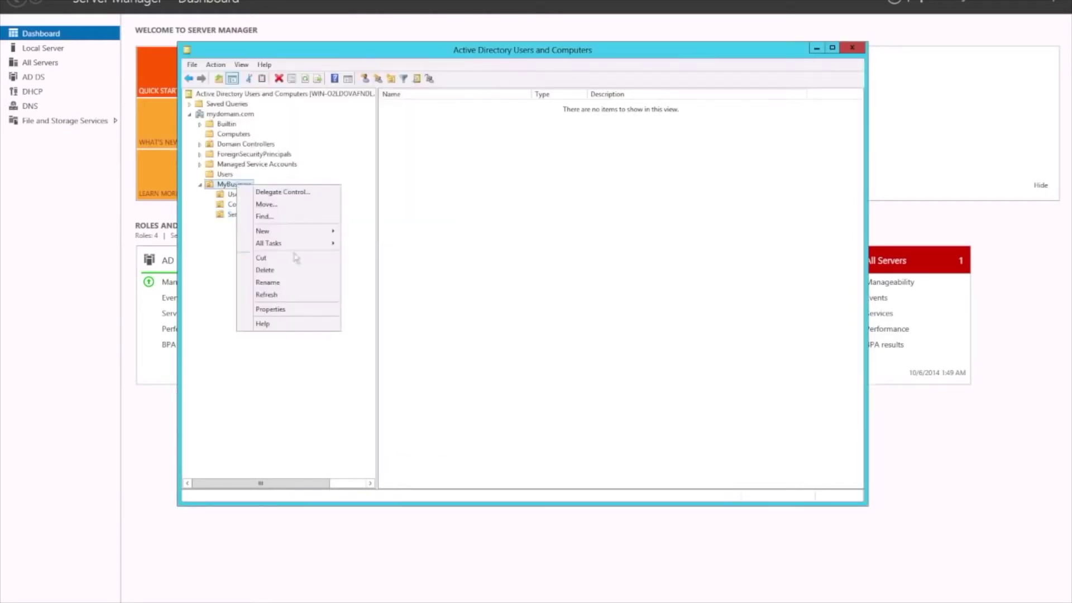
mouse_move(306, 231)
click(385, 305)
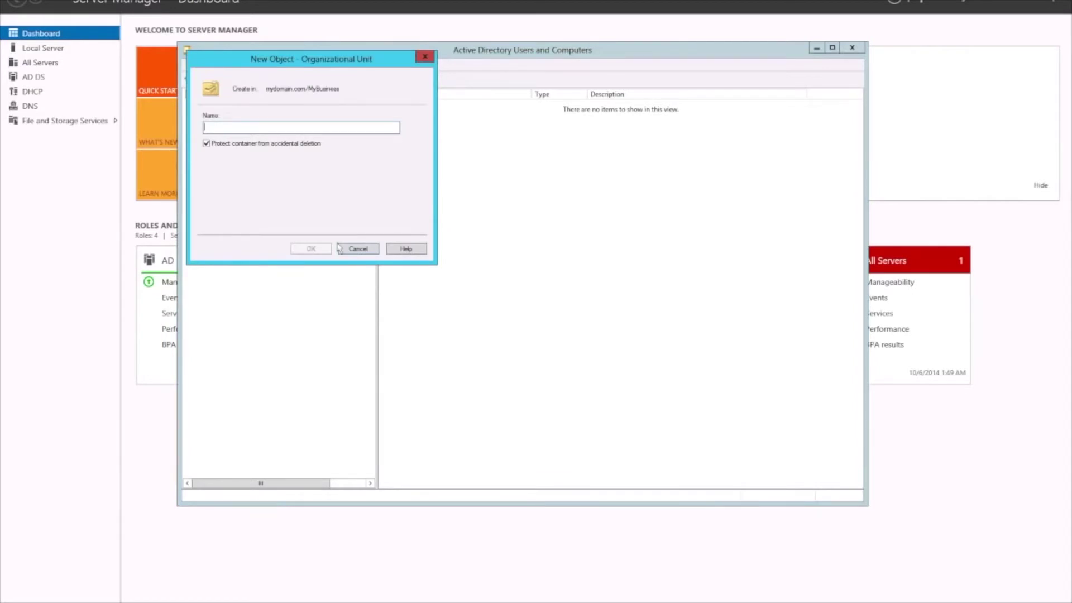
text(Sec Groups)
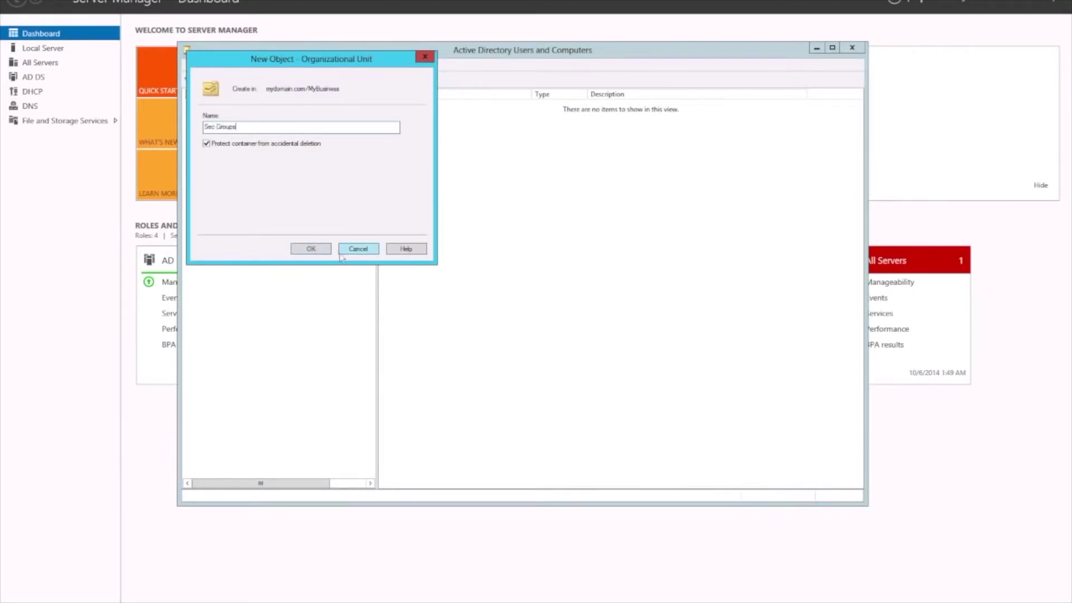
click(320, 250)
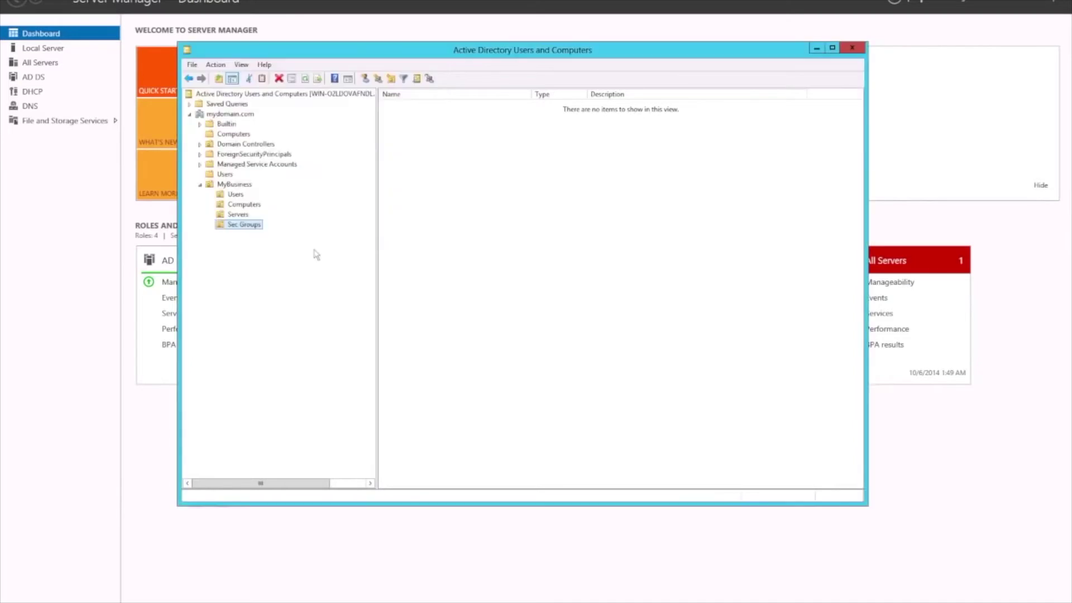
click(229, 186)
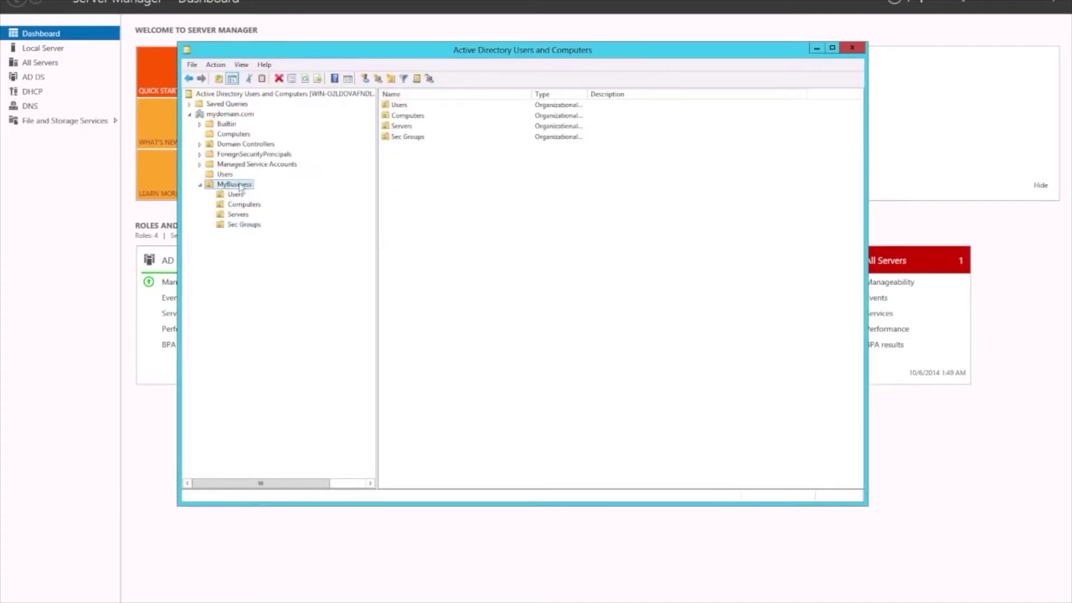
Begin another OU under MyBusiness, entering the name 'Process Ac'.
right_click(239, 184)
mouse_move(298, 234)
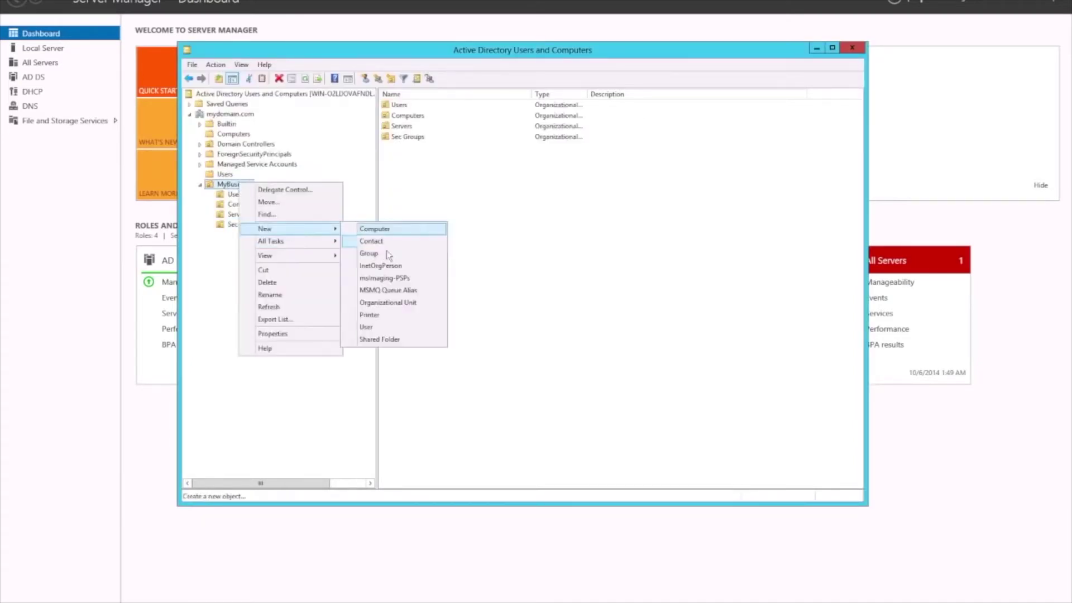
click(380, 303)
text(Process Ac)
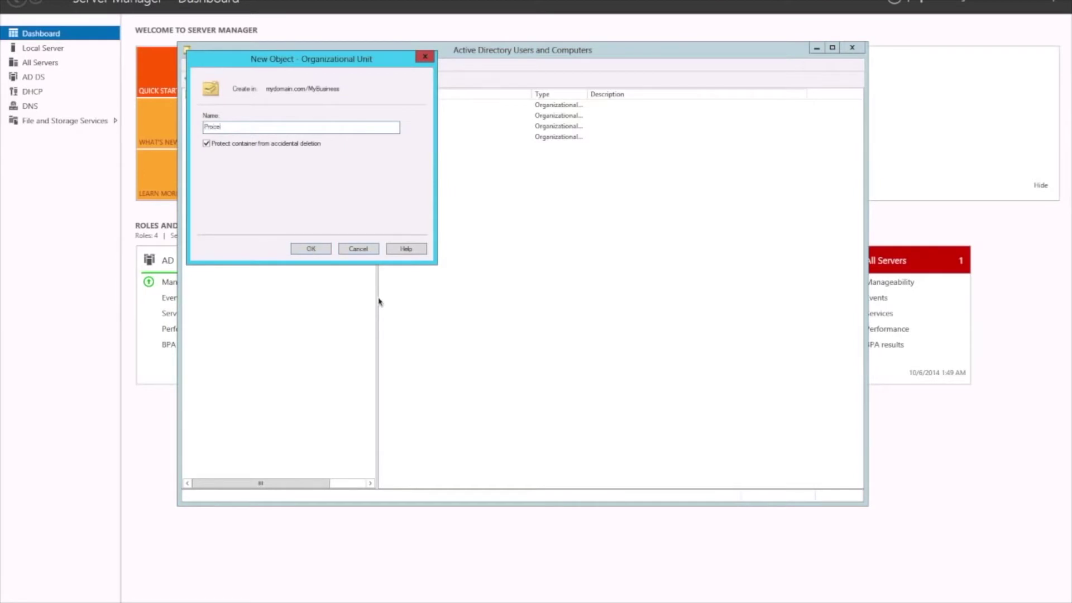
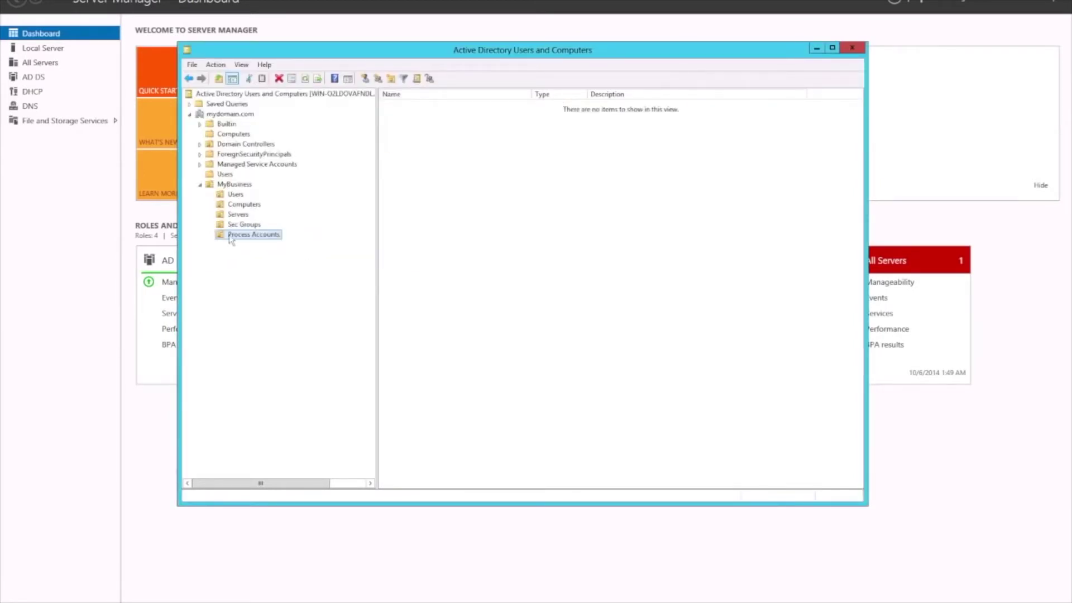
Browse the MyBusiness child OUs, including Servers and the empty Users OU.
click(238, 205)
click(241, 224)
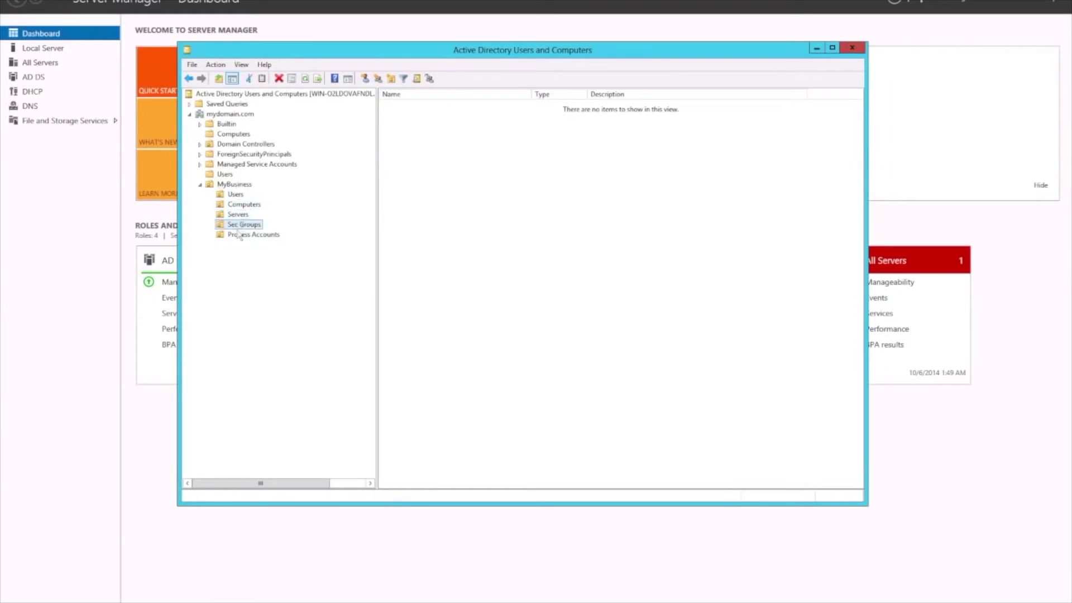
click(237, 213)
click(238, 204)
click(235, 194)
right_click(473, 178)
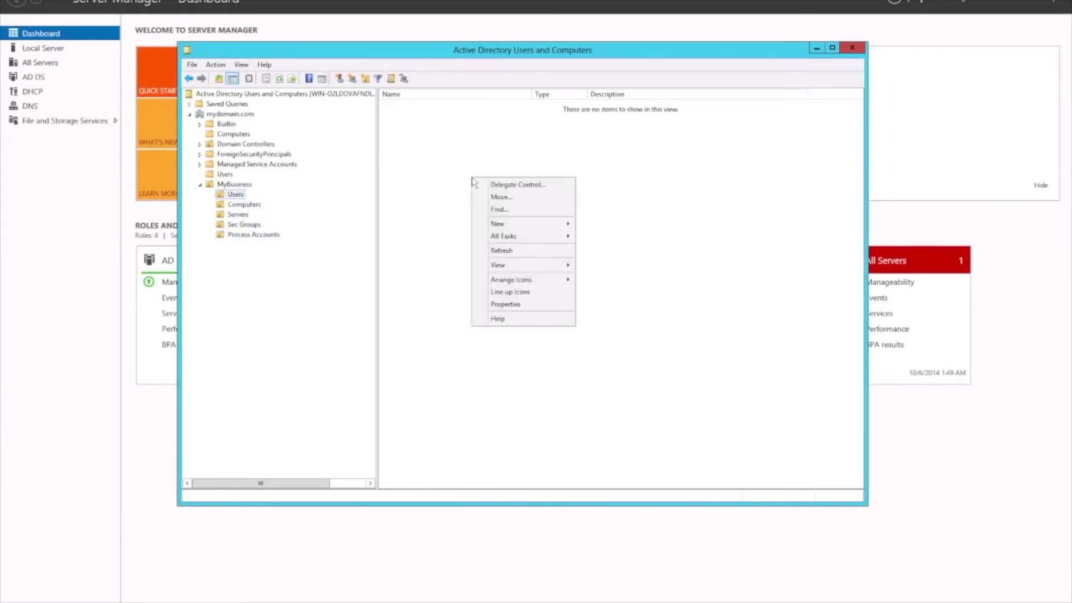
click(441, 206)
Review the built-in users and groups in the default Users container, then return to MyBusiness.
click(224, 175)
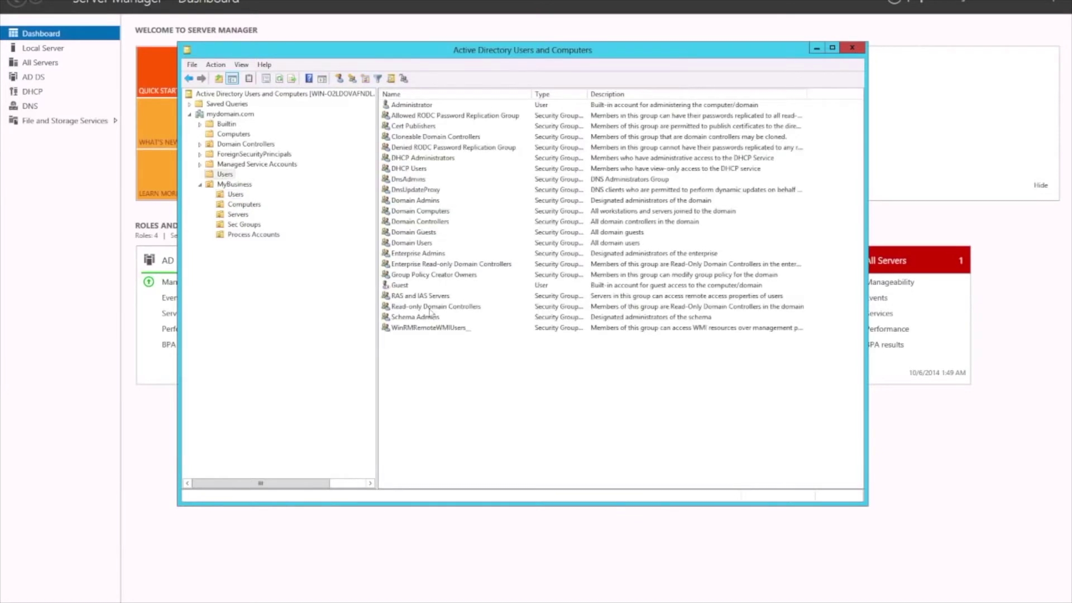
drag(468, 366, 389, 100)
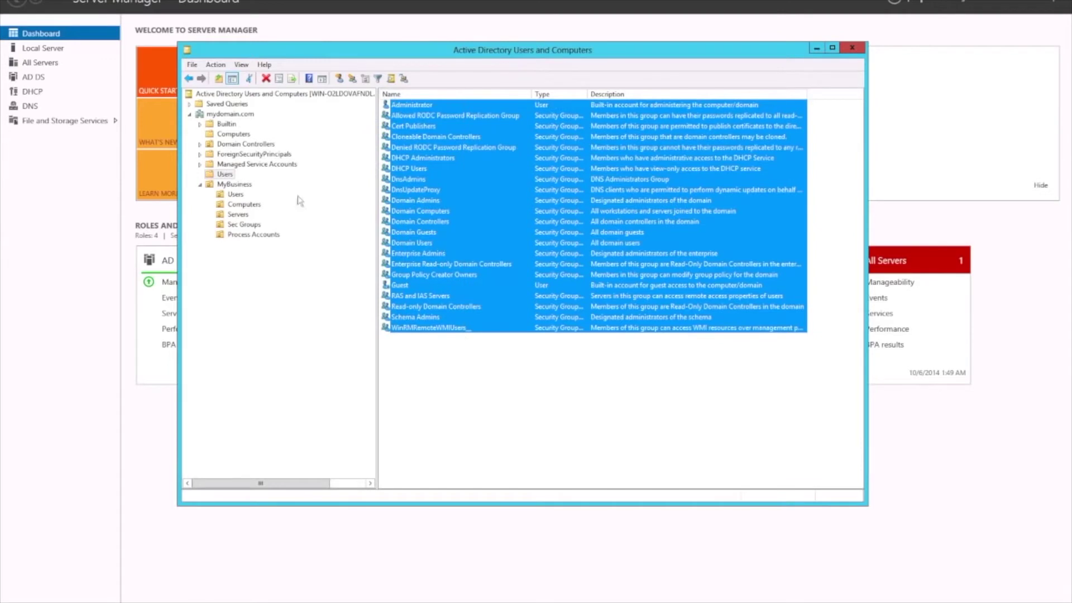
click(235, 185)
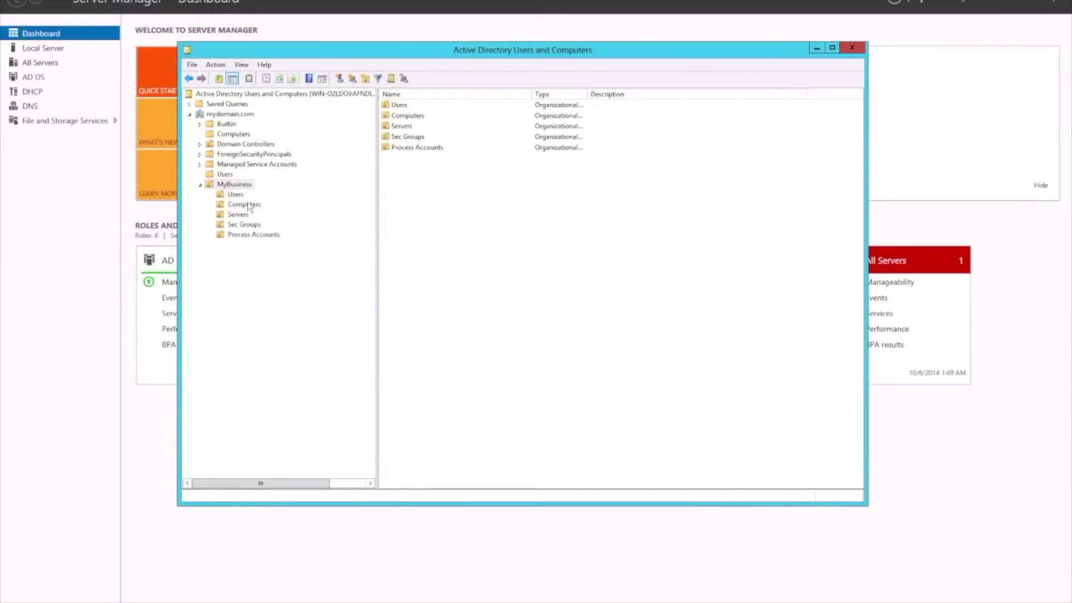
Browse each MyBusiness child OU down to Process Accounts.
click(223, 186)
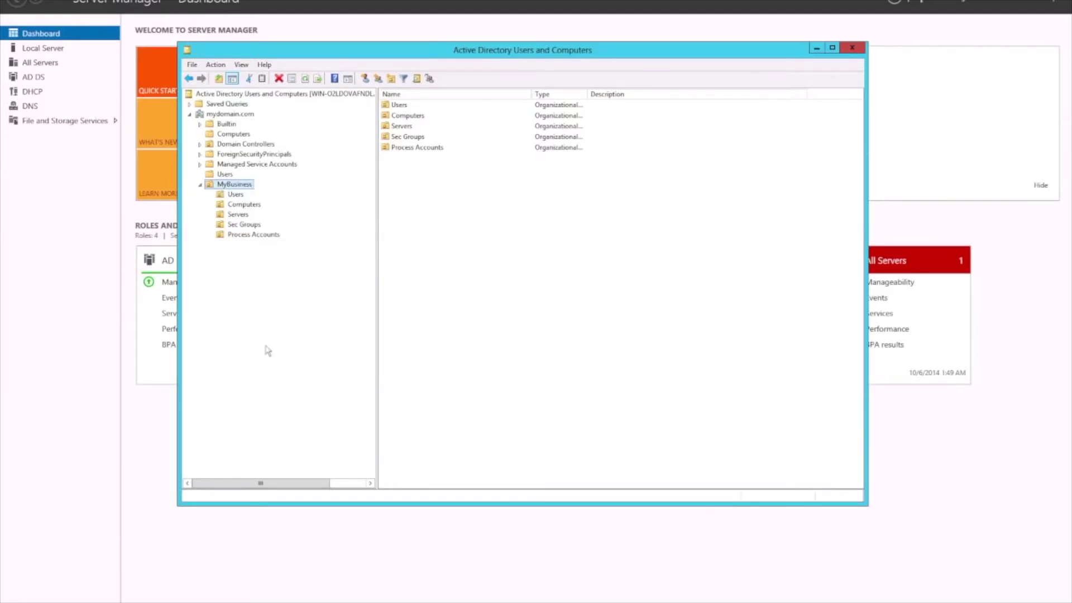
click(235, 196)
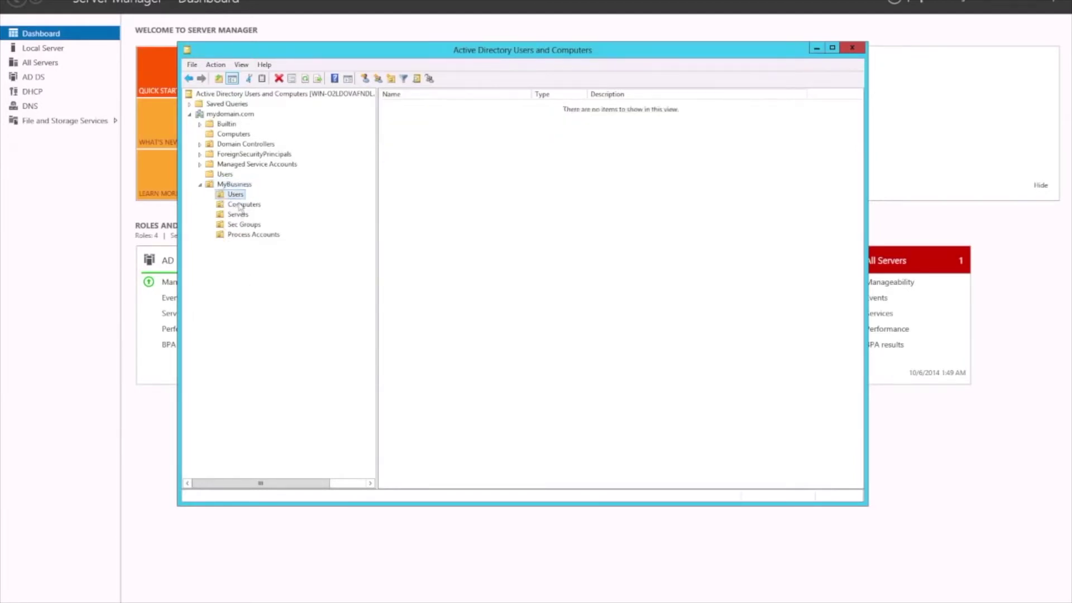
click(241, 205)
click(238, 215)
click(242, 224)
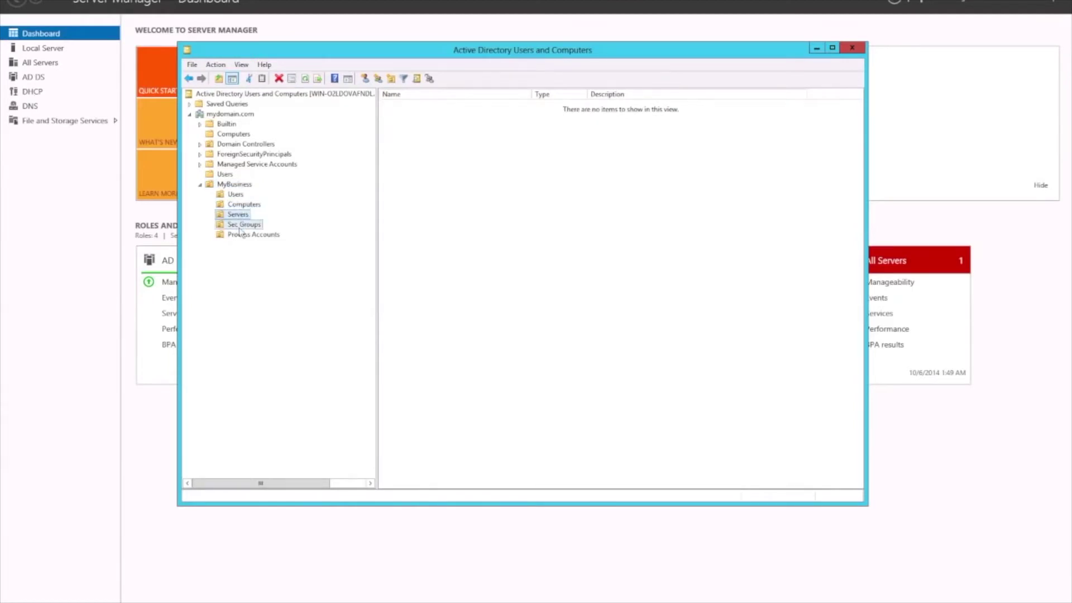
click(241, 237)
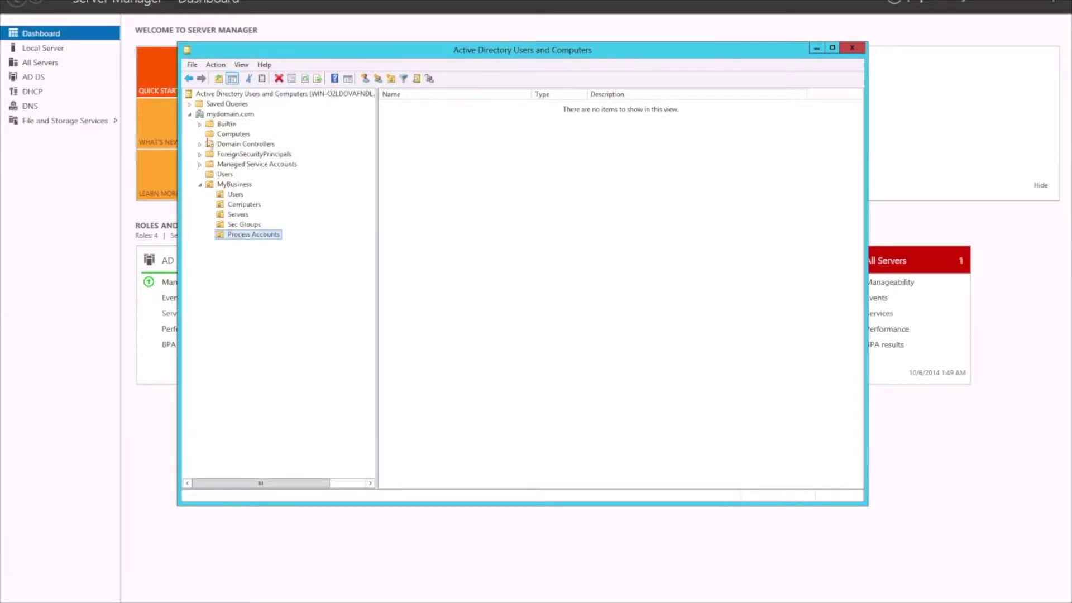
View the domain controller in Domain Controllers with the Name and Site columns widened.
click(238, 145)
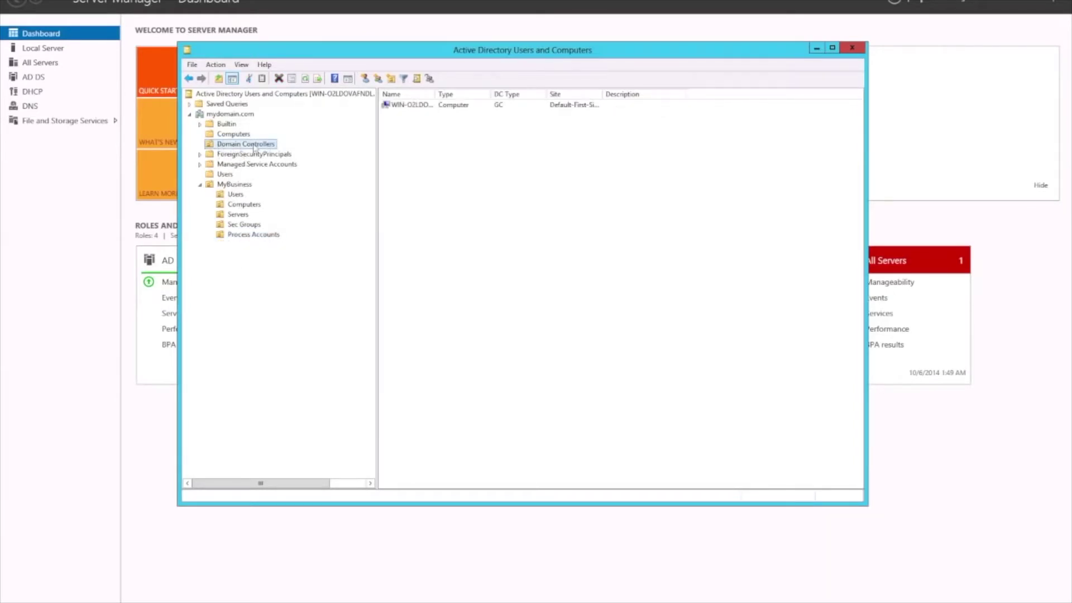
click(406, 106)
drag(436, 94, 516, 94)
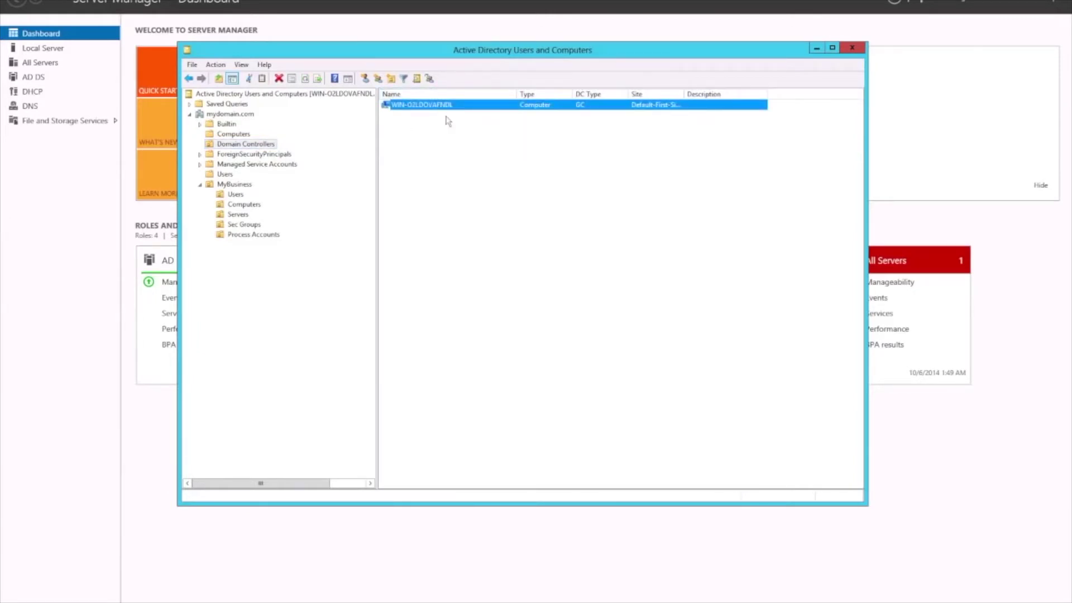
drag(685, 95, 739, 95)
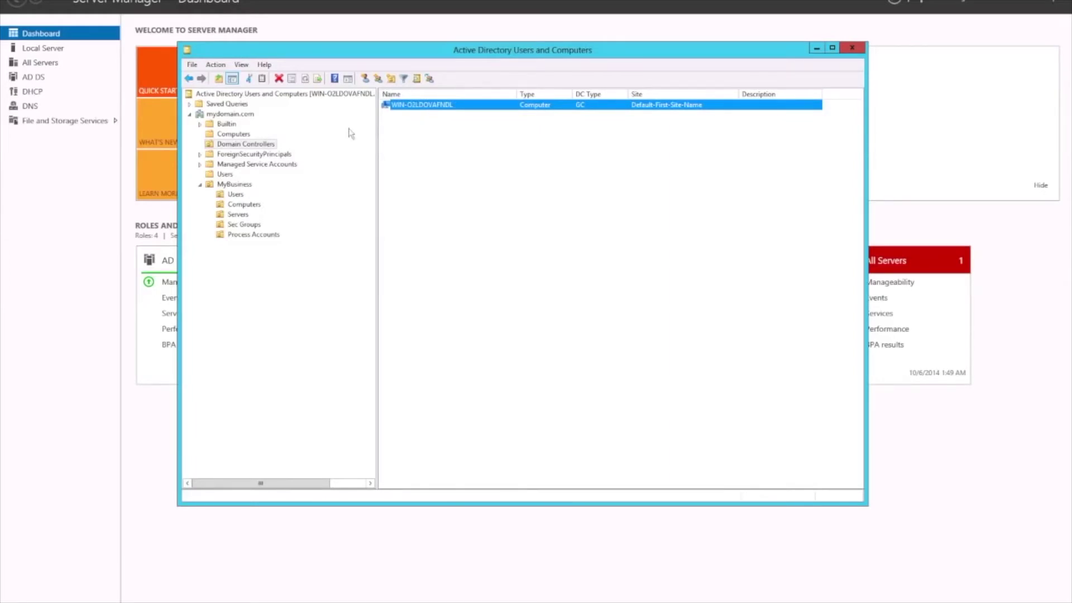
click(235, 194)
Start a new user in MyBusiness Users, entering the first user's full name and logon name.
right_click(475, 172)
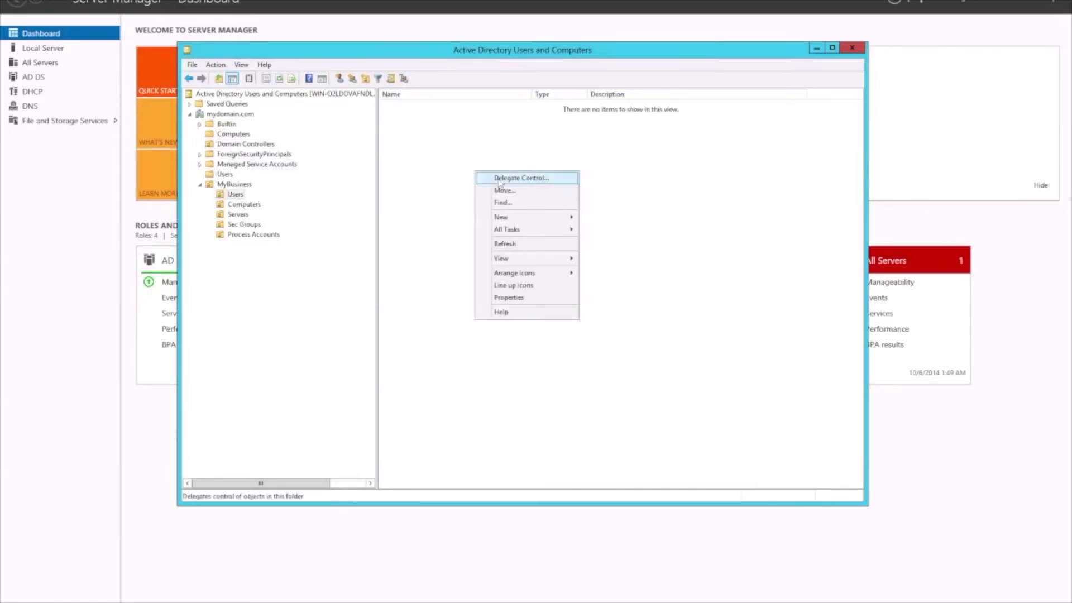
mouse_move(528, 218)
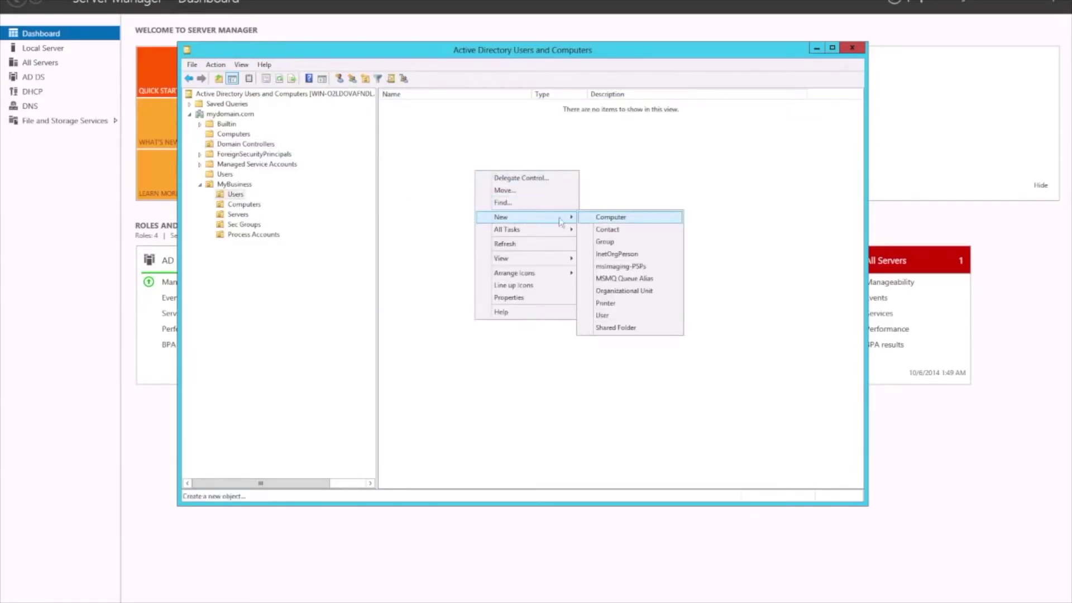
right_click(447, 168)
mouse_move(519, 215)
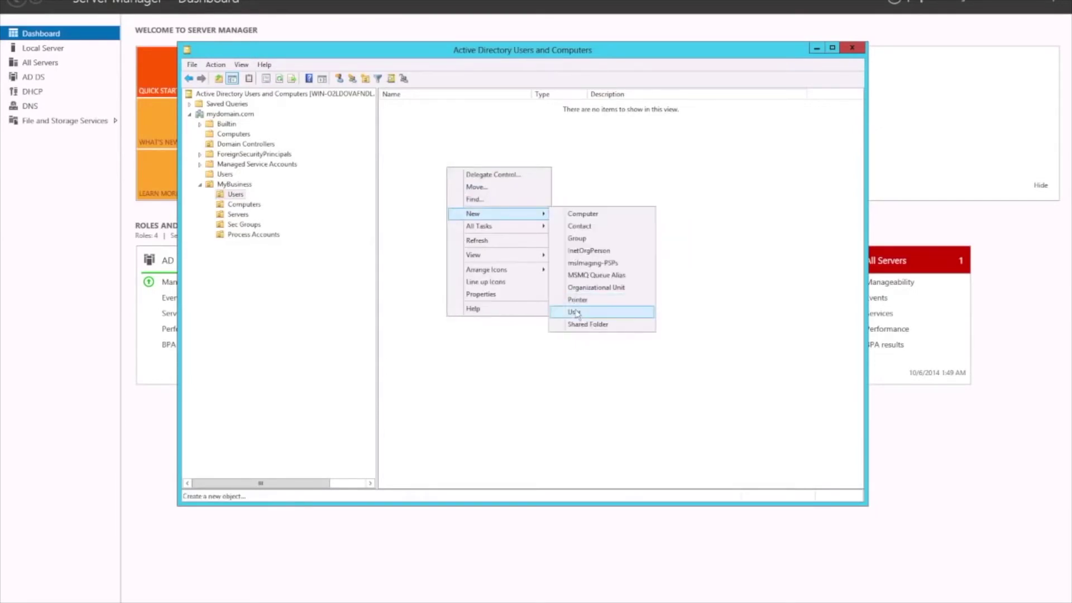
click(581, 309)
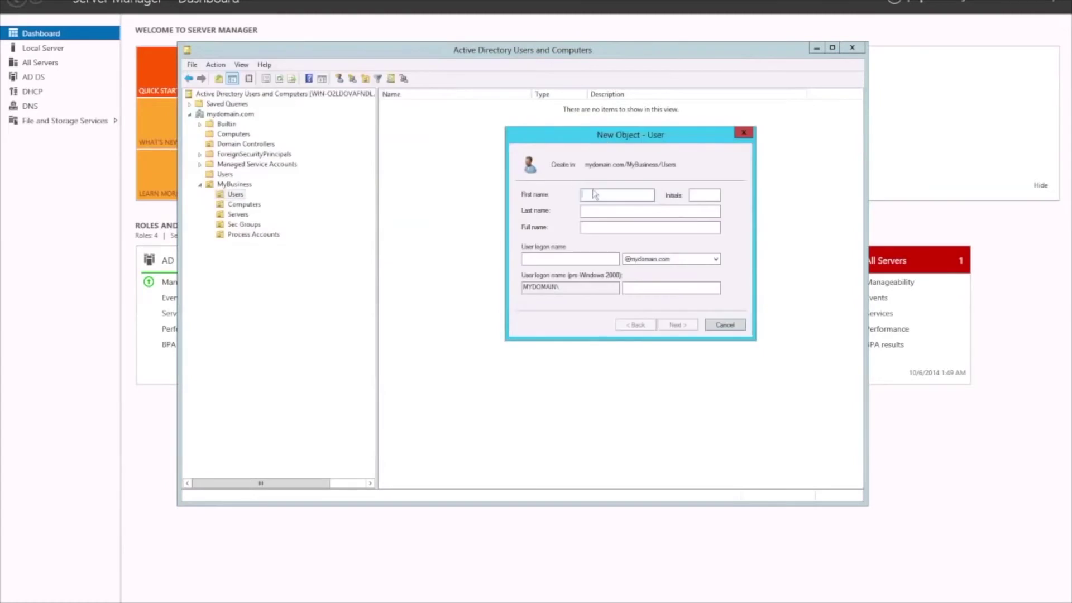
text(John )
text(Smith)
click(559, 260)
text(johnsmith)
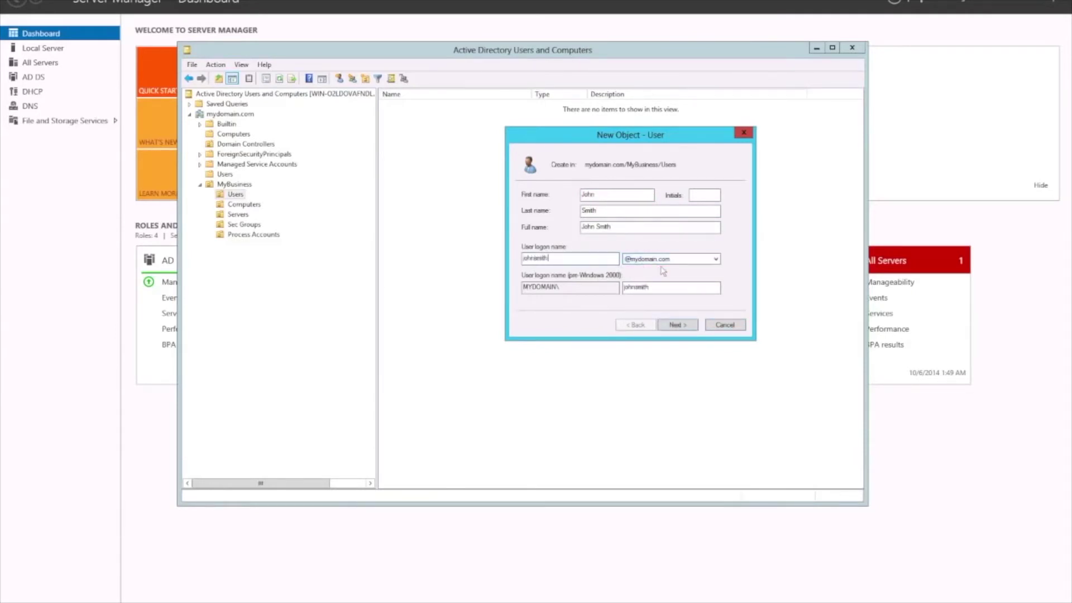
click(676, 326)
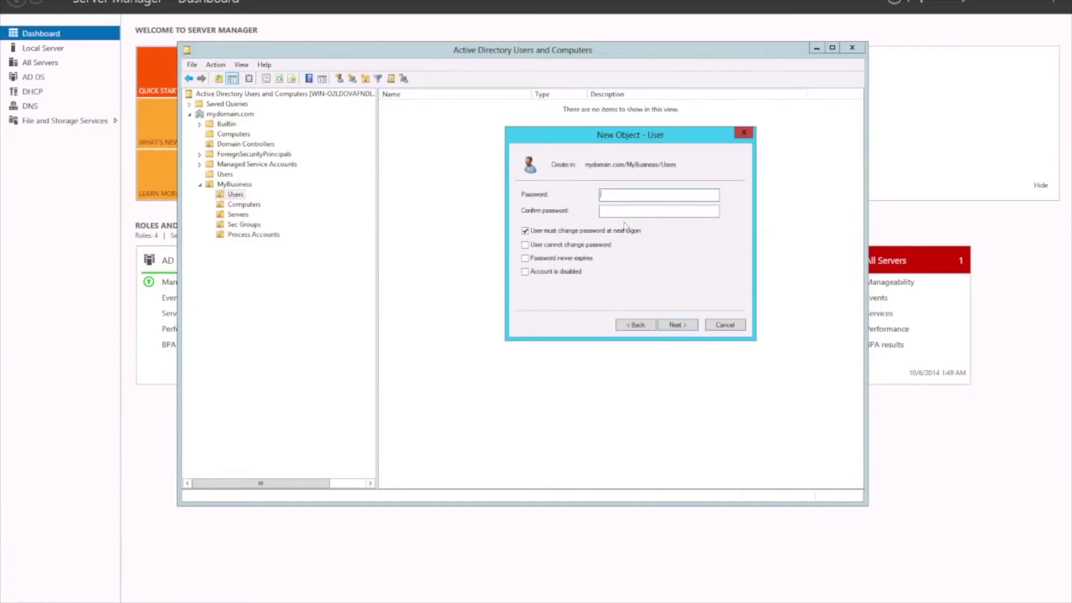
Set and confirm the user's password, clear 'must change password at next logon', and finish.
text(••••••••••••••••)
click(557, 231)
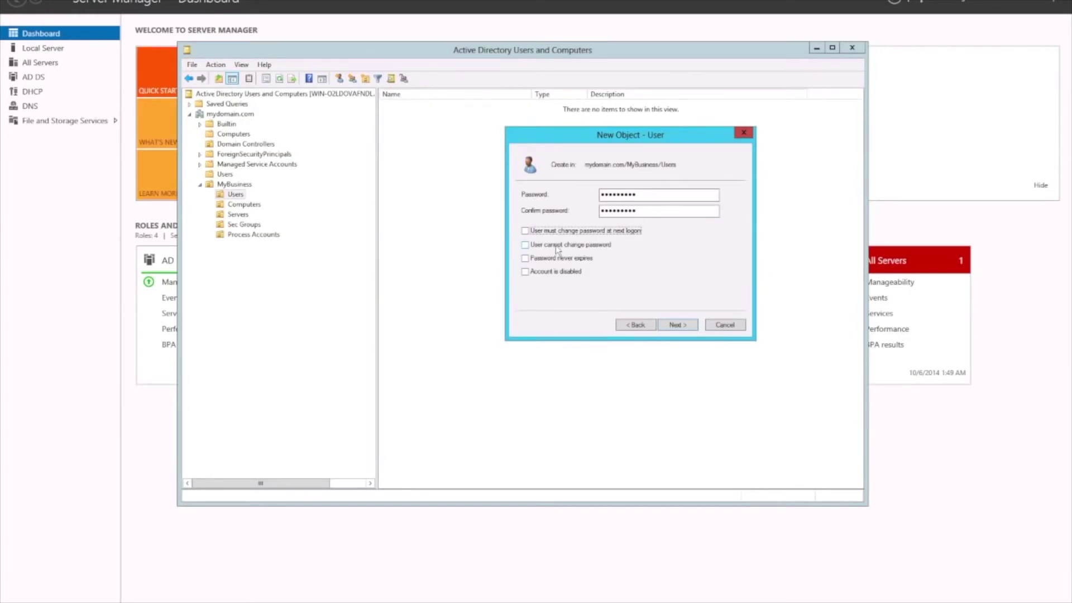
click(536, 274)
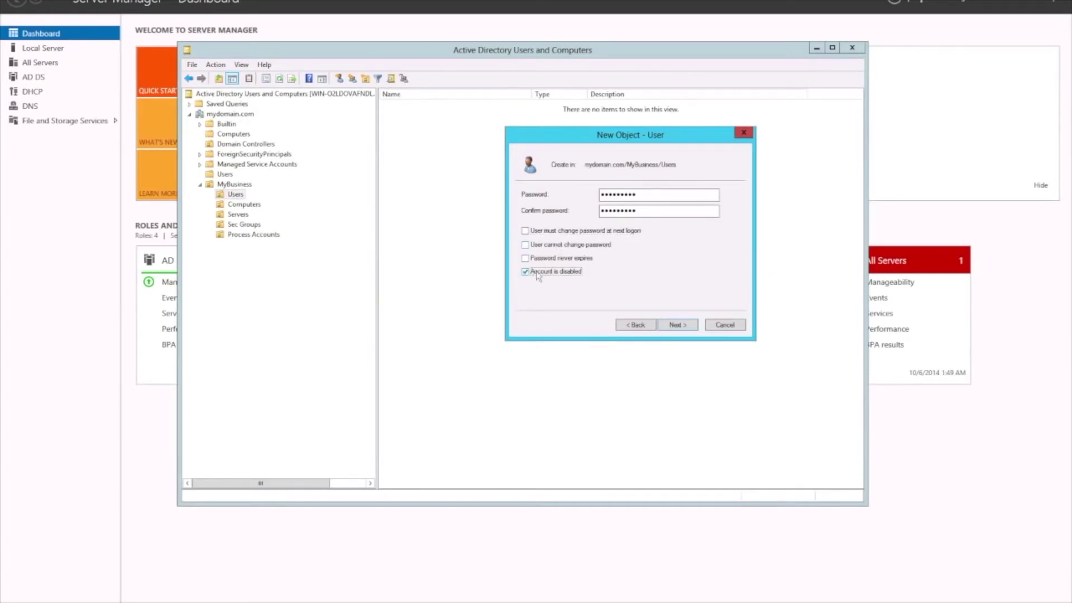
click(683, 328)
click(677, 325)
click(417, 160)
Start a second new user in Users, entering the first name, corrected last name, and logon name.
right_click(423, 160)
mouse_move(476, 202)
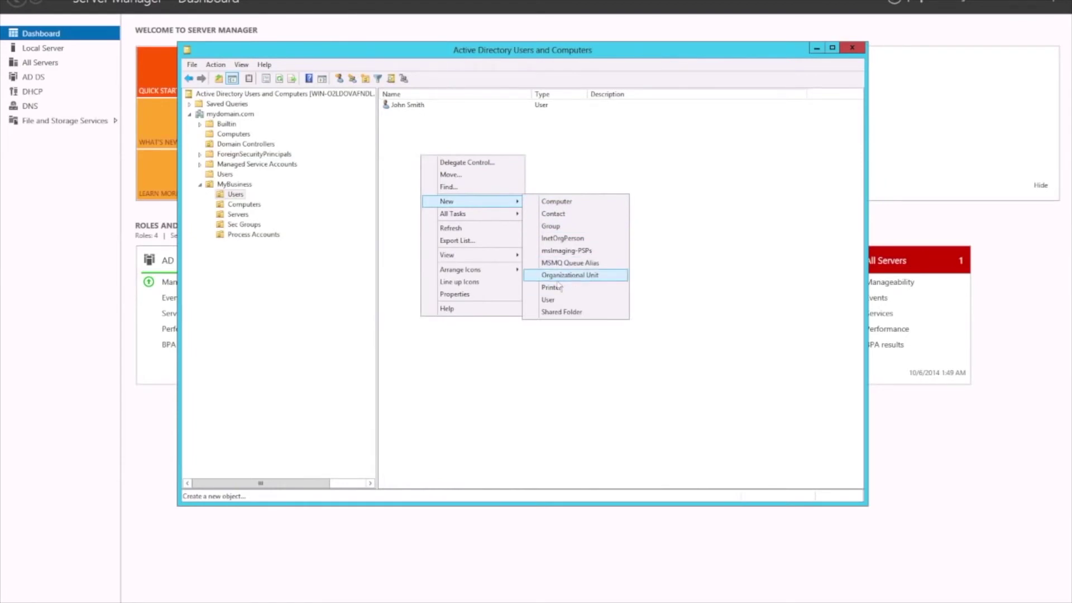
click(551, 300)
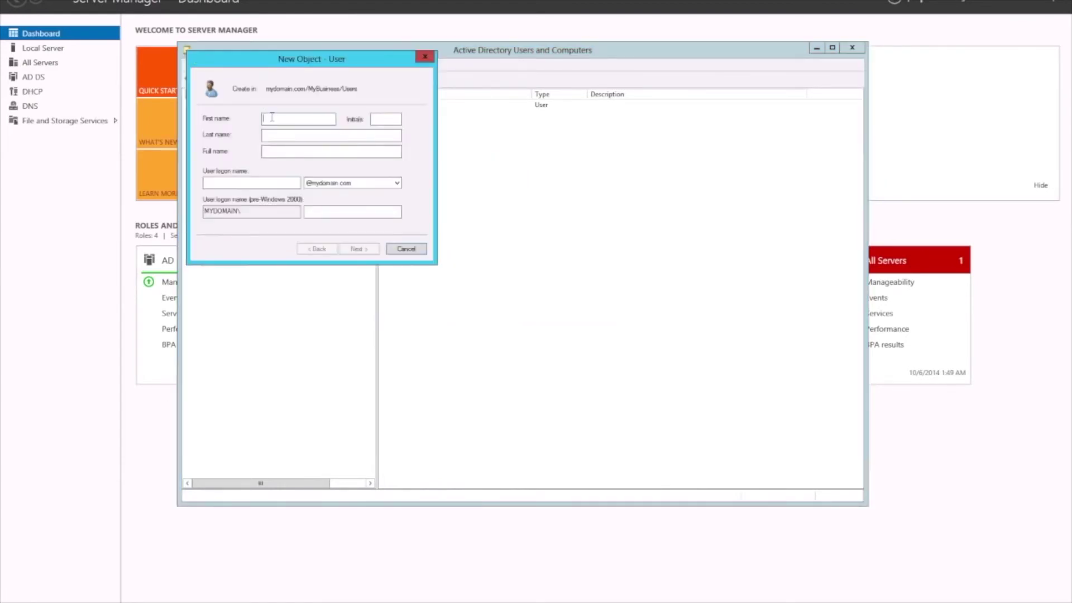
text(Sue)
click(285, 132)
text(Mat)
text(thew)
click(300, 146)
click(258, 178)
click(275, 136)
text(t)
click(272, 178)
text(sue)
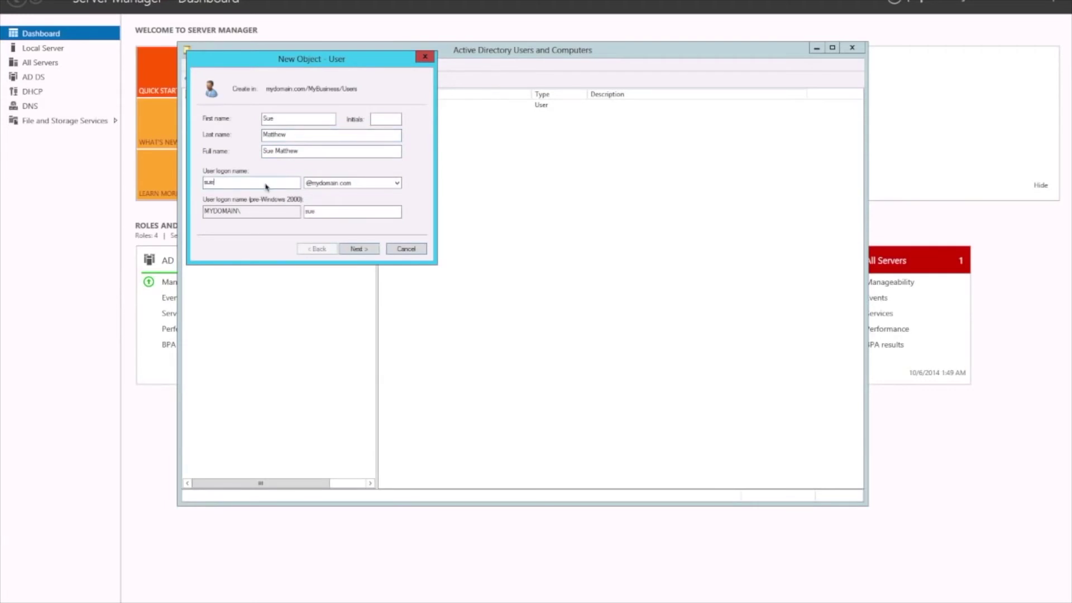
text(matthew)
Set and confirm the second user's password and finish creating the account.
click(352, 250)
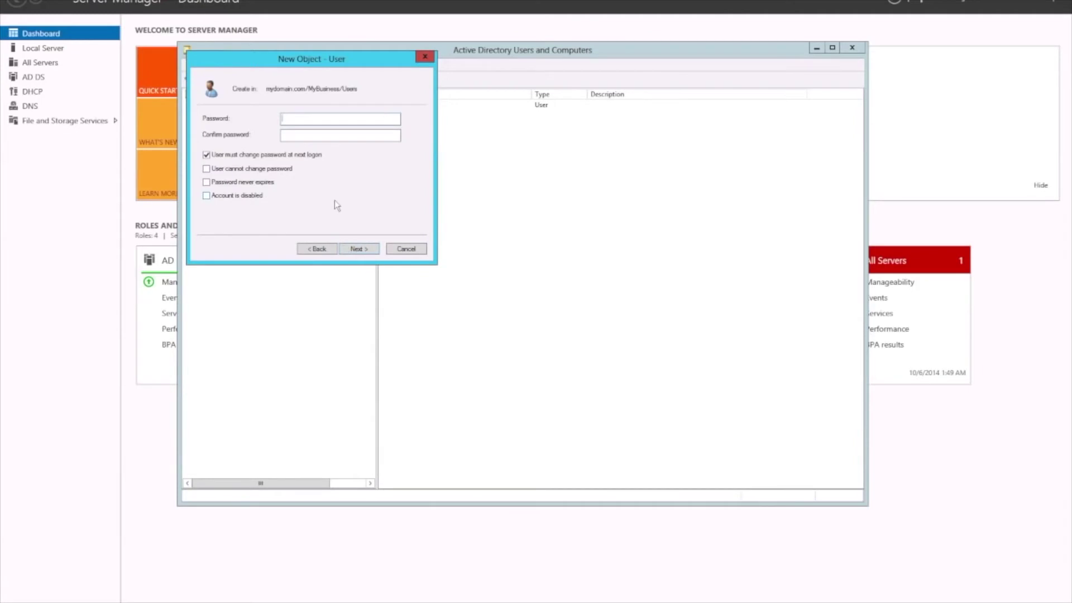
text(*************)
click(221, 157)
click(355, 249)
click(358, 250)
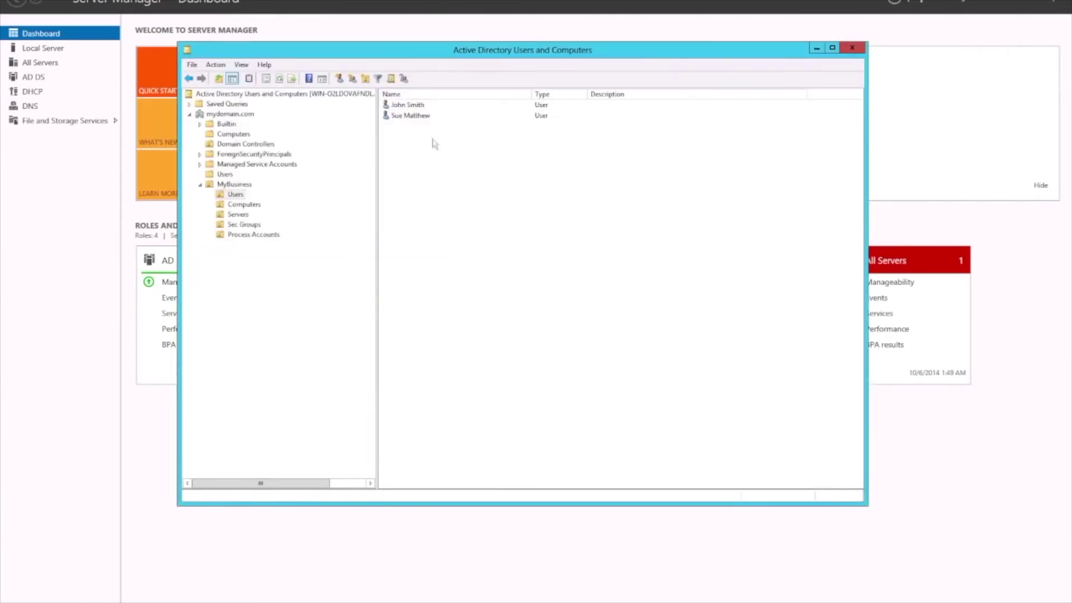
Move from the two listed users through Sec Groups to the empty Process Accounts OU.
drag(434, 139, 390, 91)
click(452, 166)
click(241, 225)
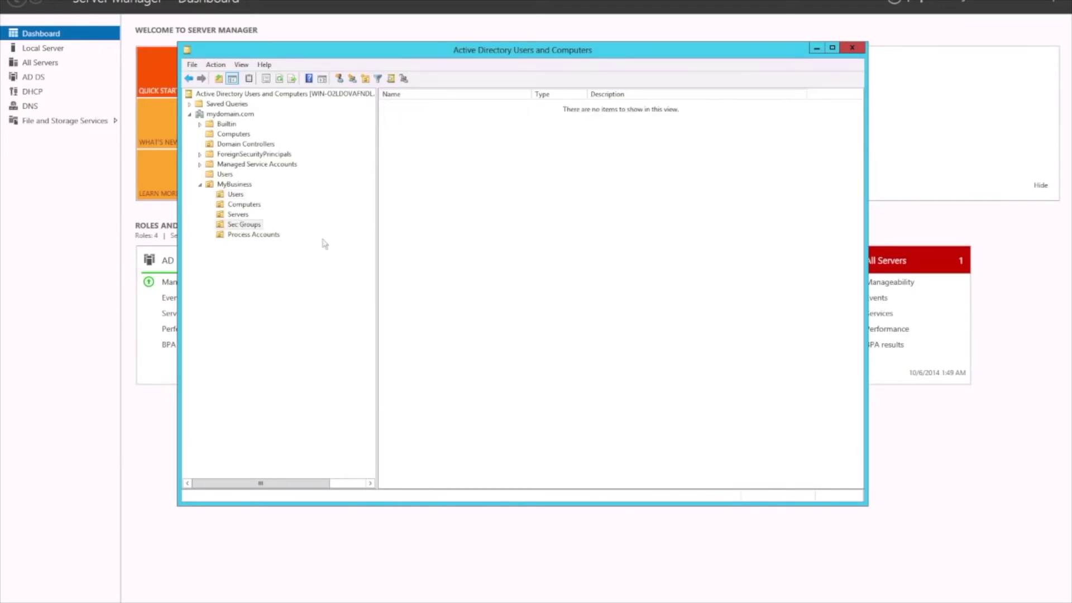
click(254, 235)
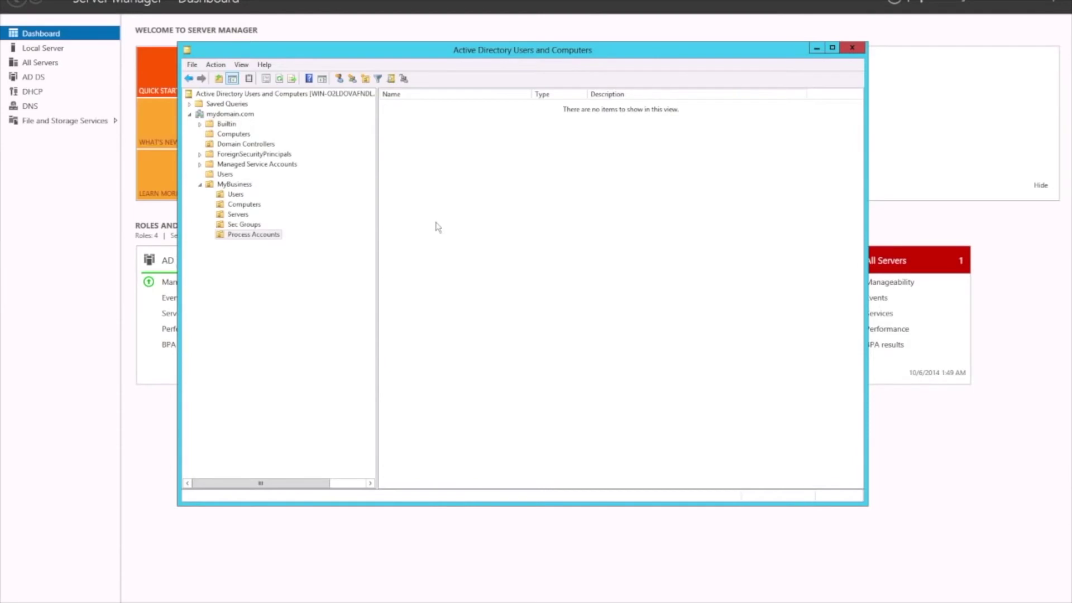
Start a new user in Process Accounts named SQL User with logon name sqluser.
right_click(442, 198)
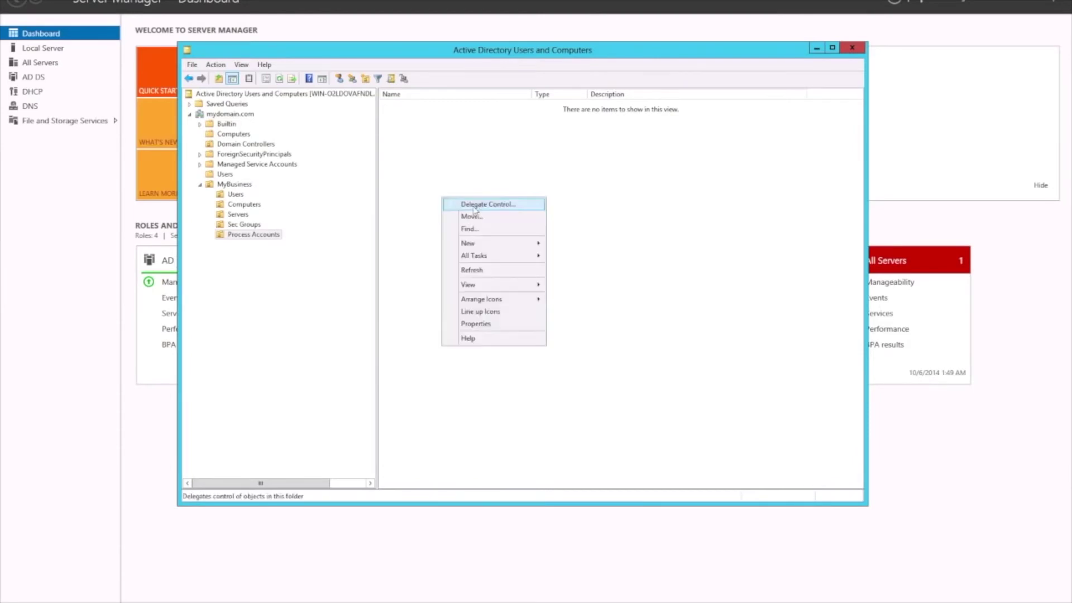
mouse_move(490, 247)
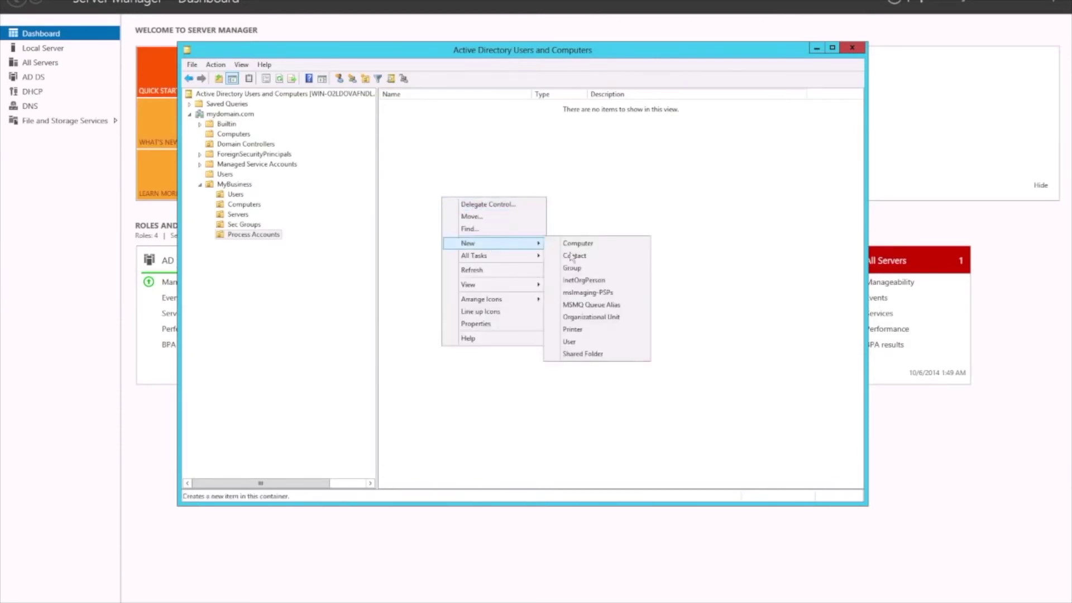
click(576, 343)
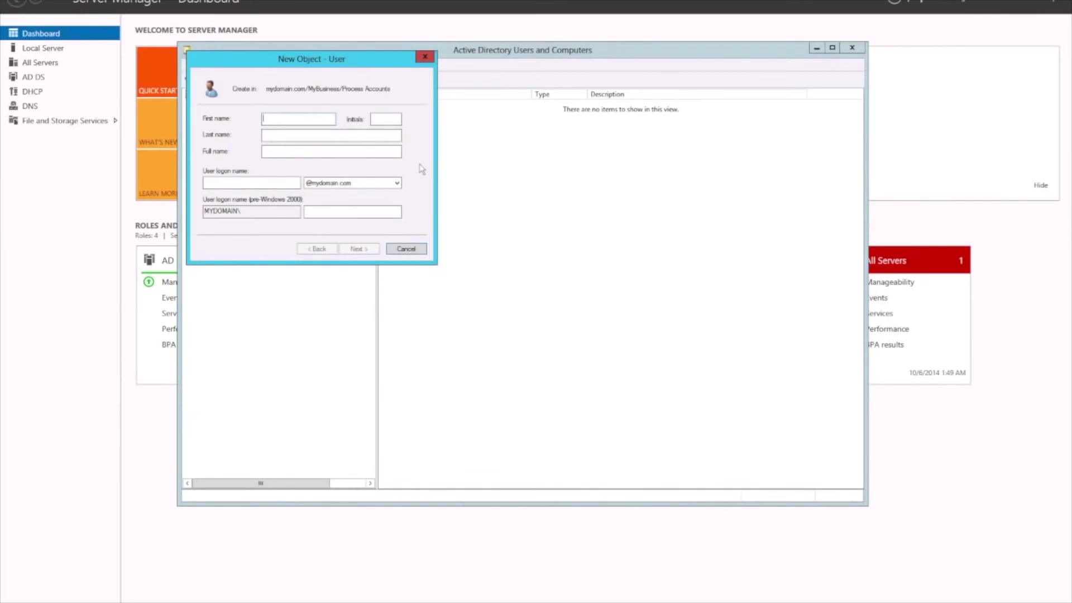
text(SQLUser)
click(291, 135)
click(296, 119)
key(BackSpace)
key(BackSpace)
key(BackSpace)
key(BackSpace)
click(291, 138)
text(I)
text(User)
click(231, 183)
text(sqluser)
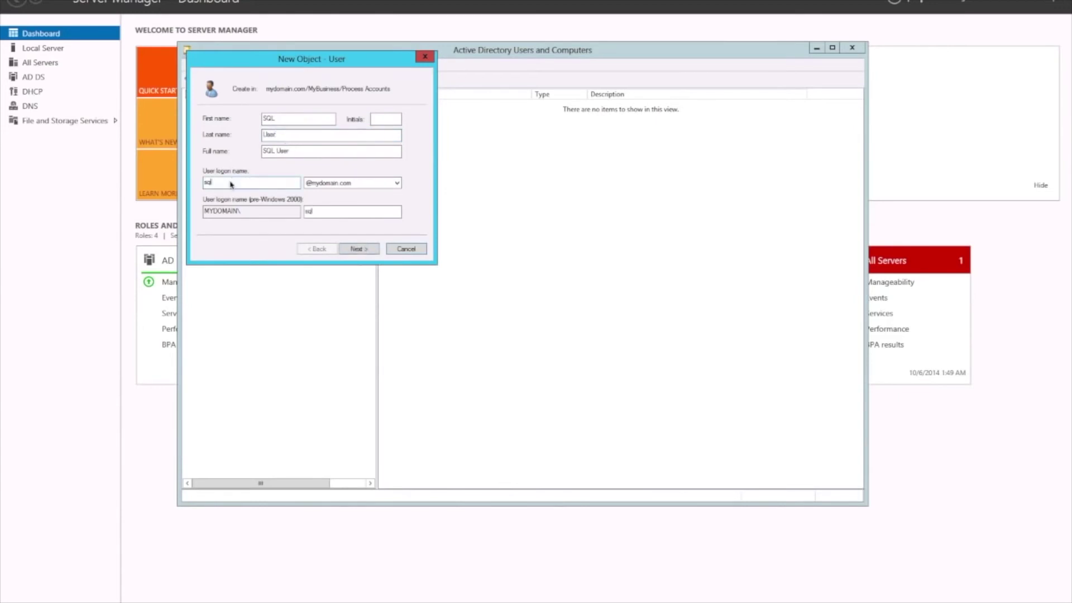
Give SQL User a password that cannot be changed and never expires, then finish.
click(355, 249)
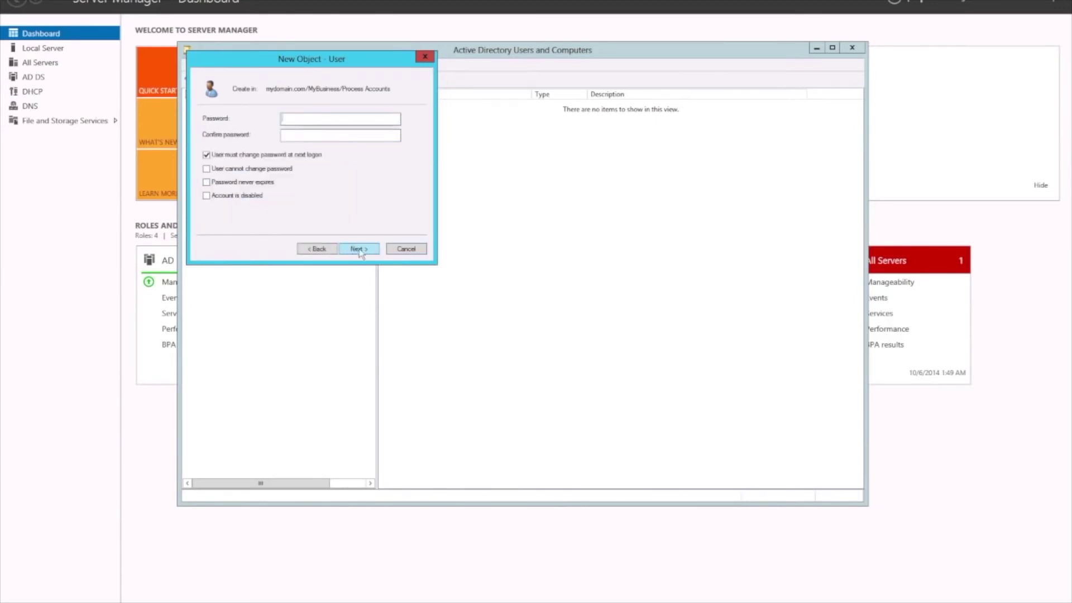
text(******************)
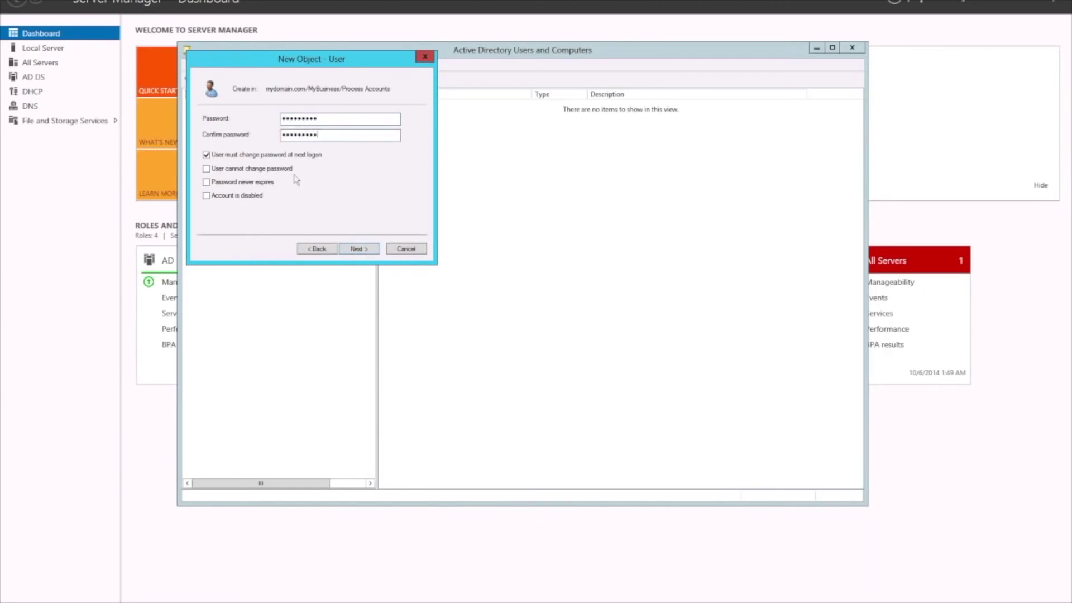
click(206, 155)
click(207, 169)
click(207, 183)
click(360, 249)
click(359, 249)
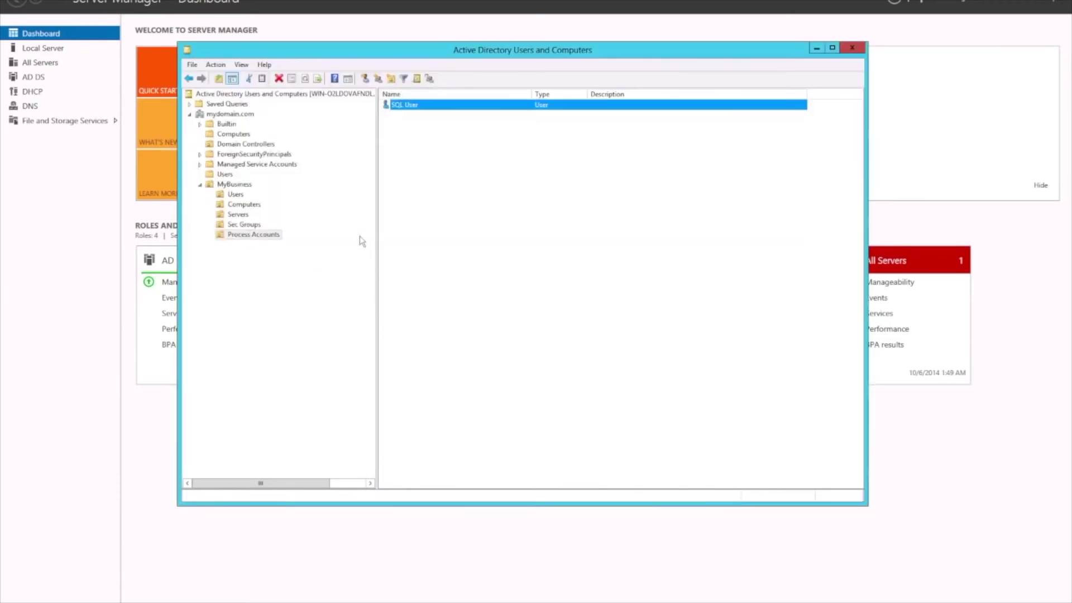
Open the Sec Groups folder and dismiss its context menu without choosing anything.
click(237, 226)
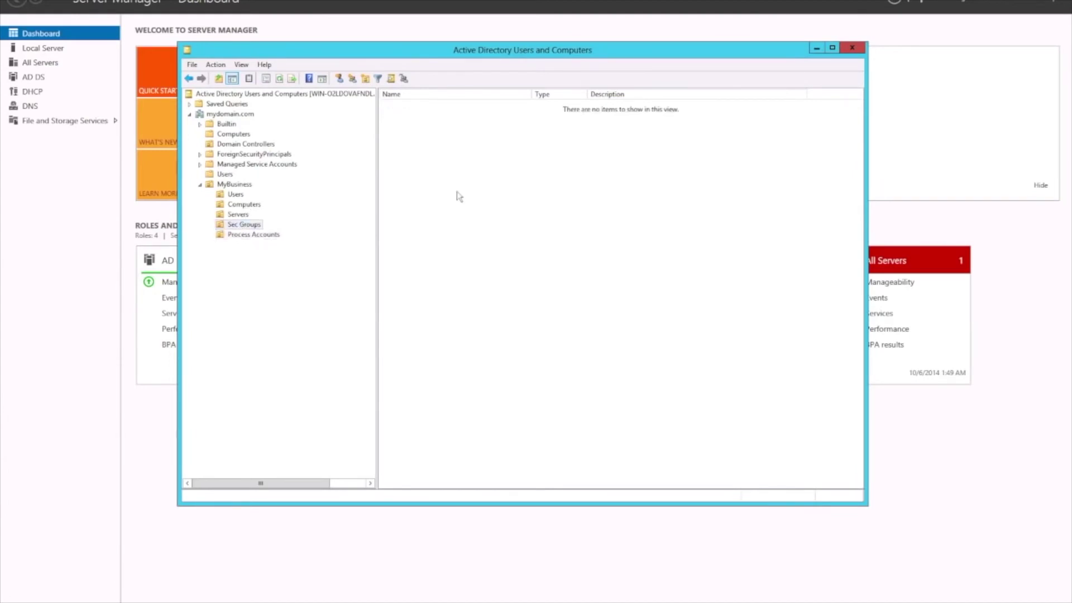
right_click(458, 195)
click(431, 186)
click(245, 226)
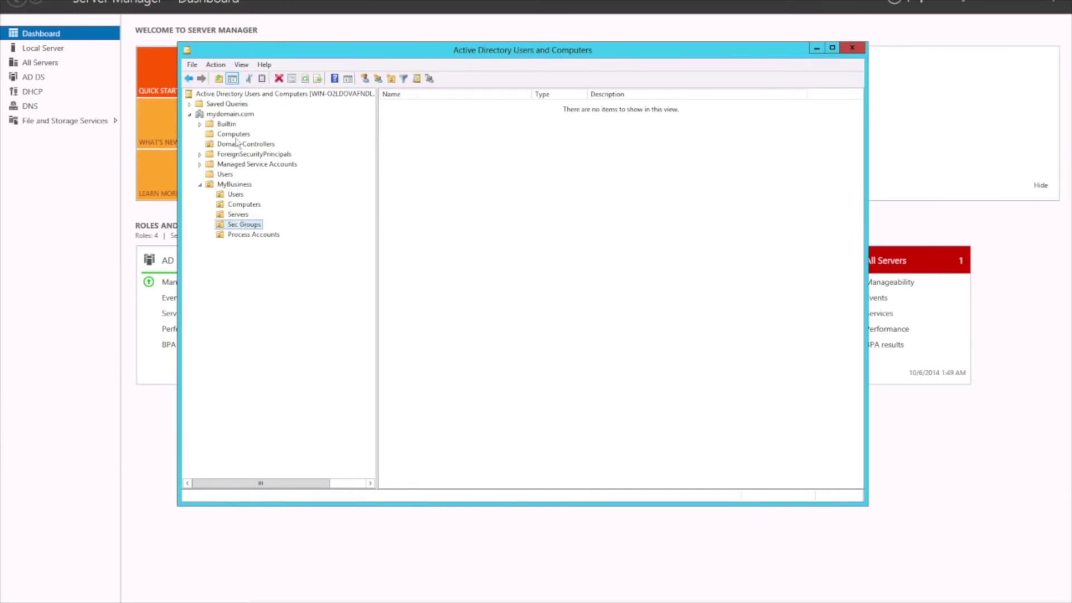
Look through the built-in security groups in the domain Users container, then return to Sec Groups.
click(226, 175)
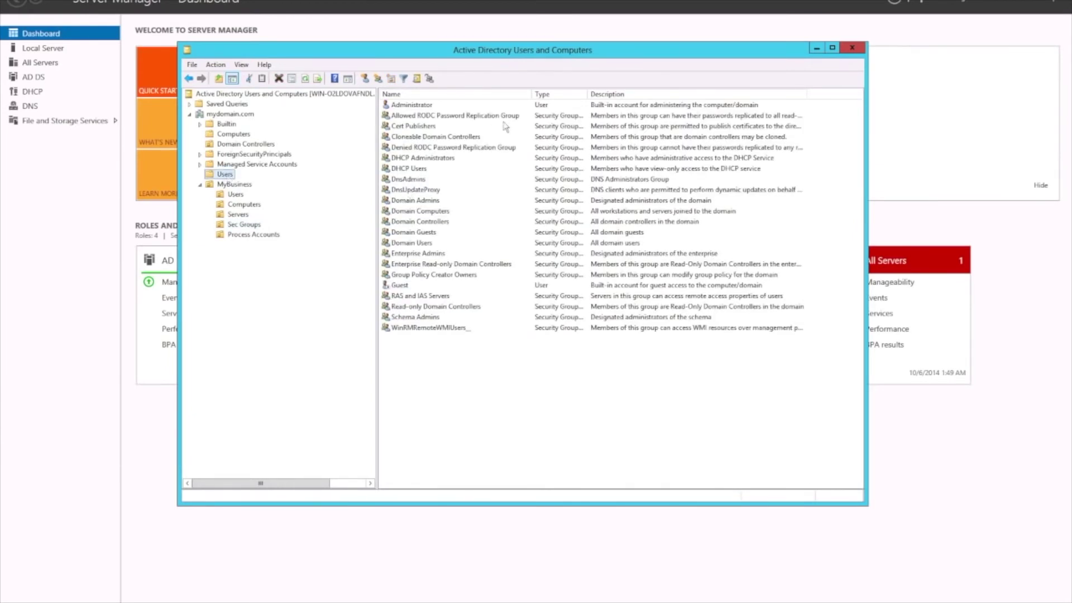
click(528, 118)
click(412, 253)
click(411, 190)
click(416, 157)
click(418, 148)
click(559, 115)
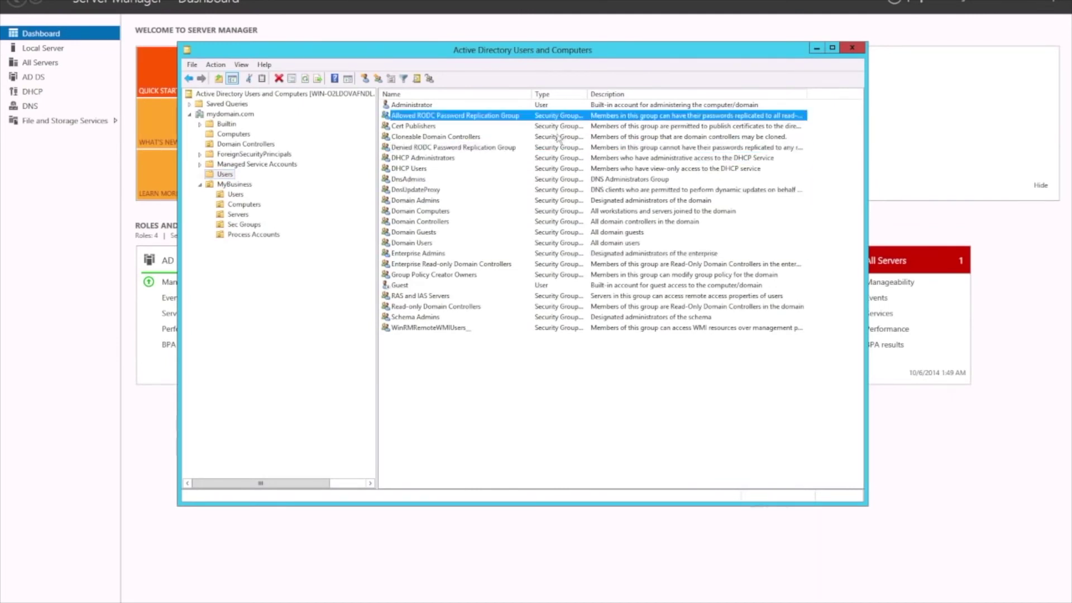
click(246, 225)
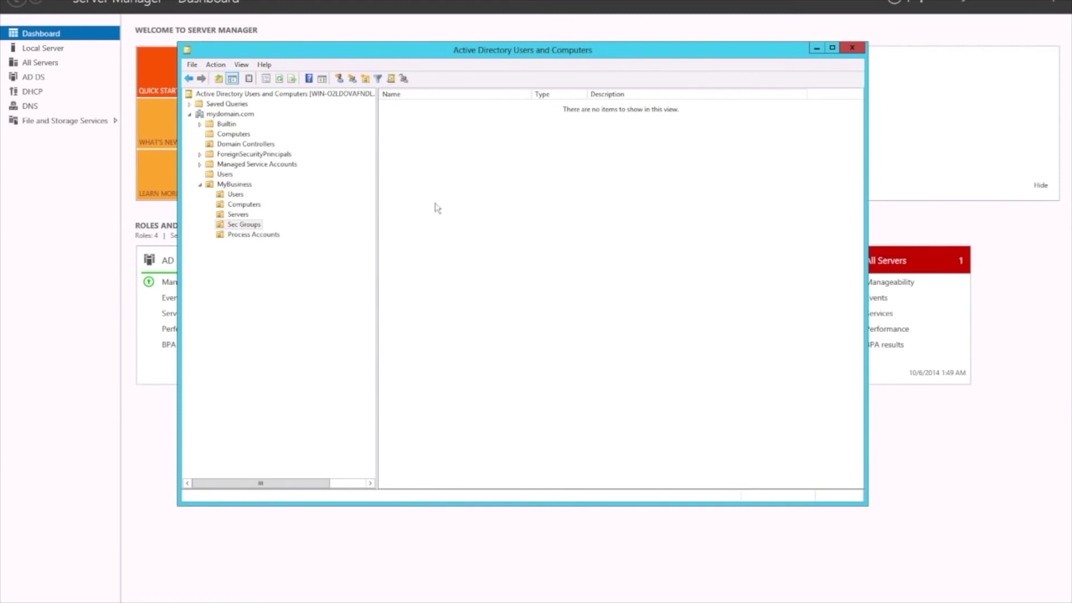
Create a new group named ITAdmins in Sec Groups, keeping Global scope and Security type.
right_click(488, 204)
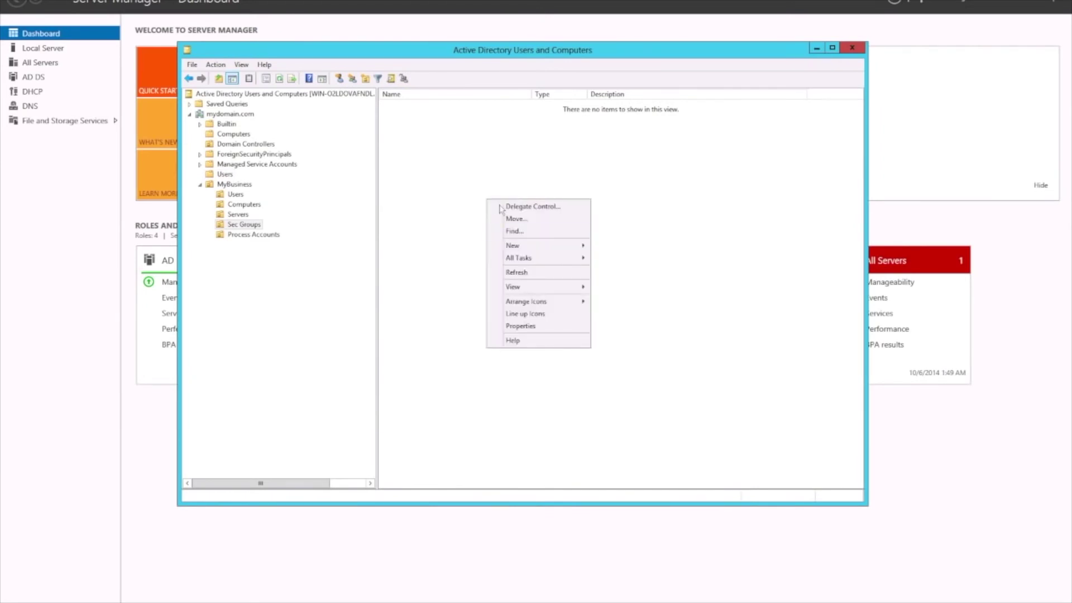
mouse_move(570, 246)
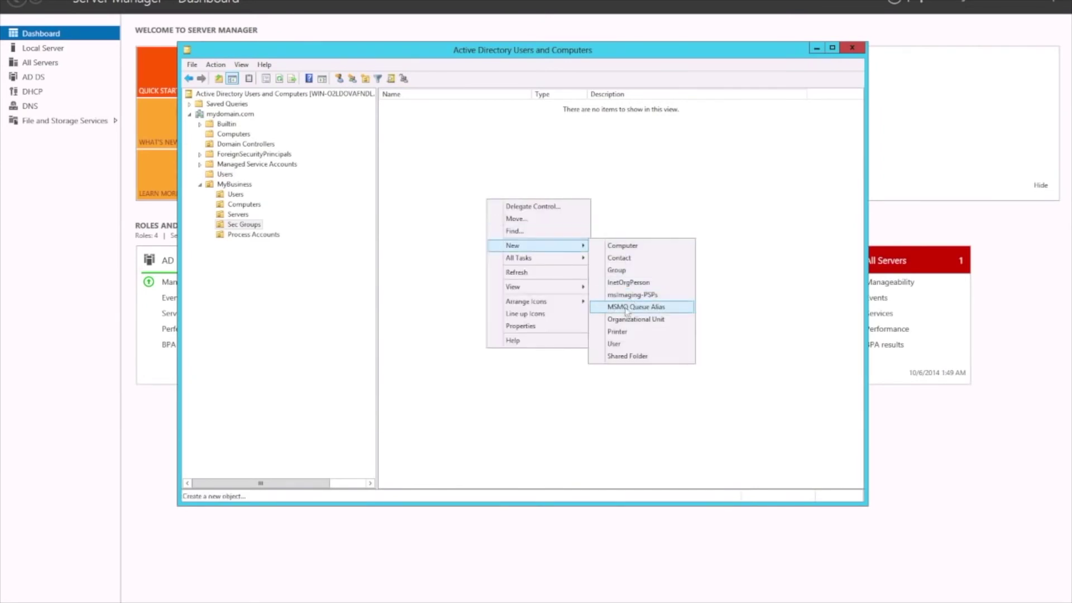
key(Up)
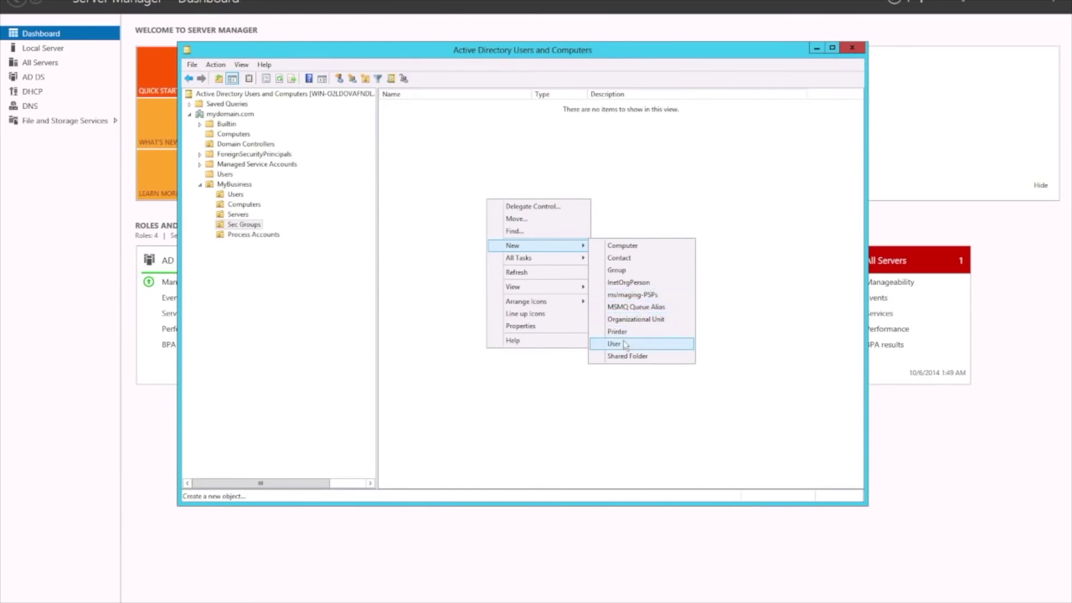
click(618, 270)
drag(271, 63, 575, 206)
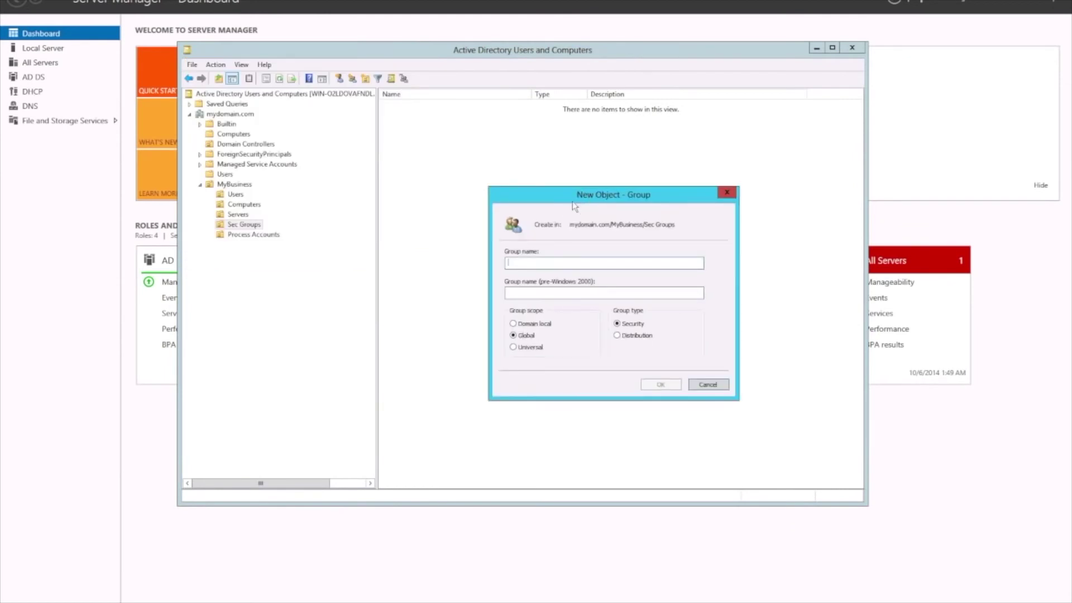
text(A)
key(BackSpace)
text(ITAdmins)
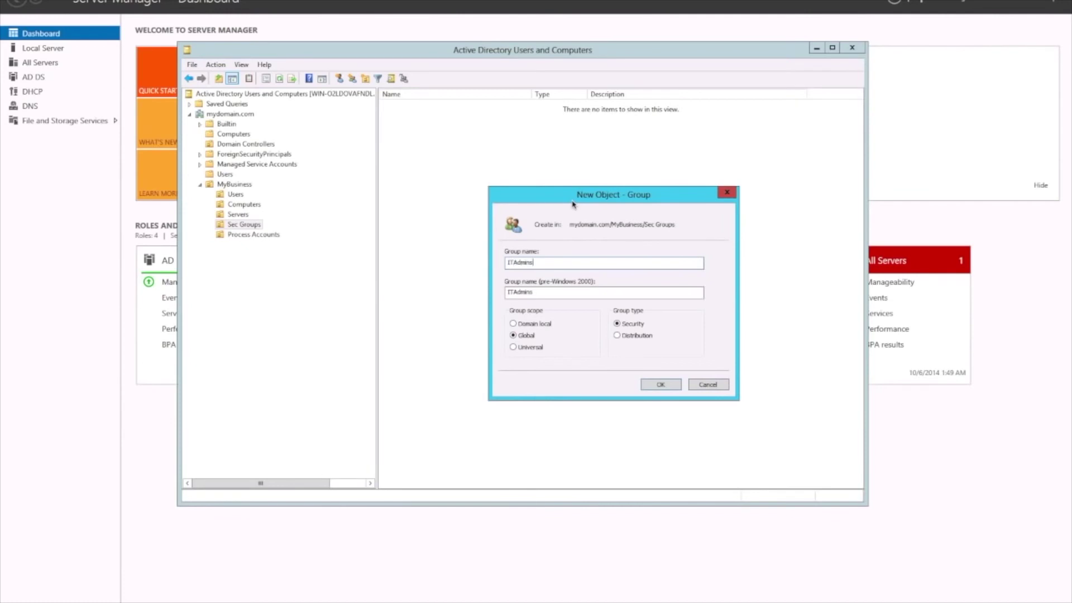
click(661, 387)
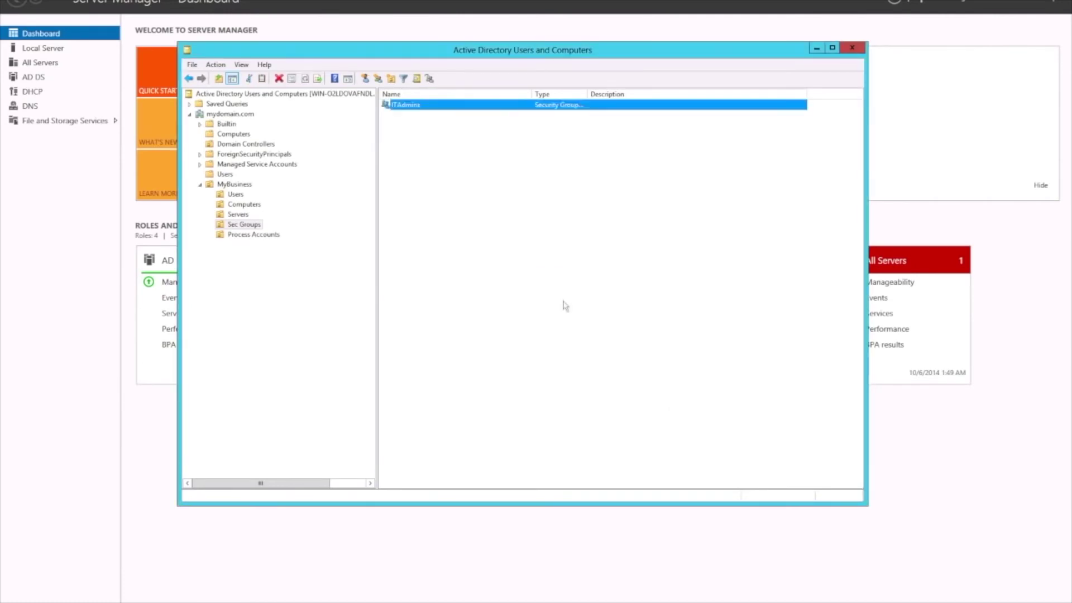
Open the second MyBusiness user's properties and view the Member Of tab showing Domain Users.
click(376, 117)
click(236, 196)
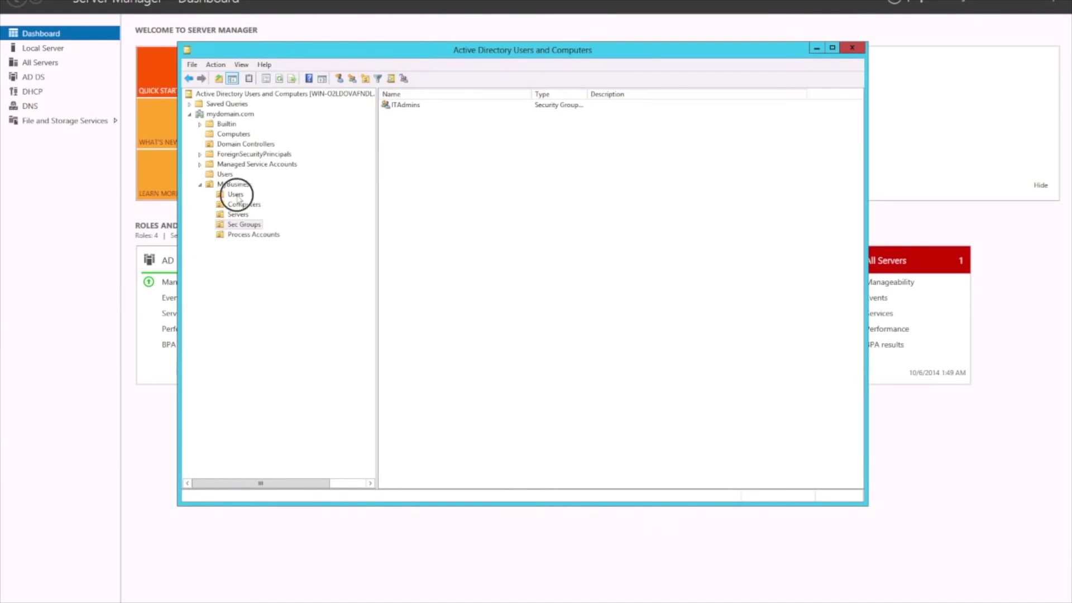
drag(425, 137, 407, 96)
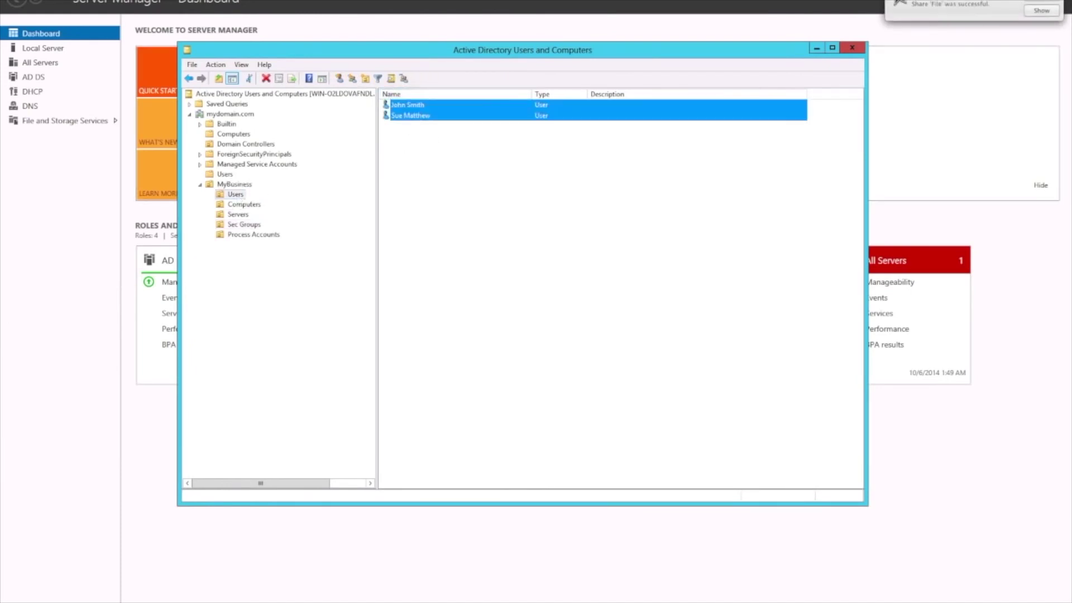
click(416, 134)
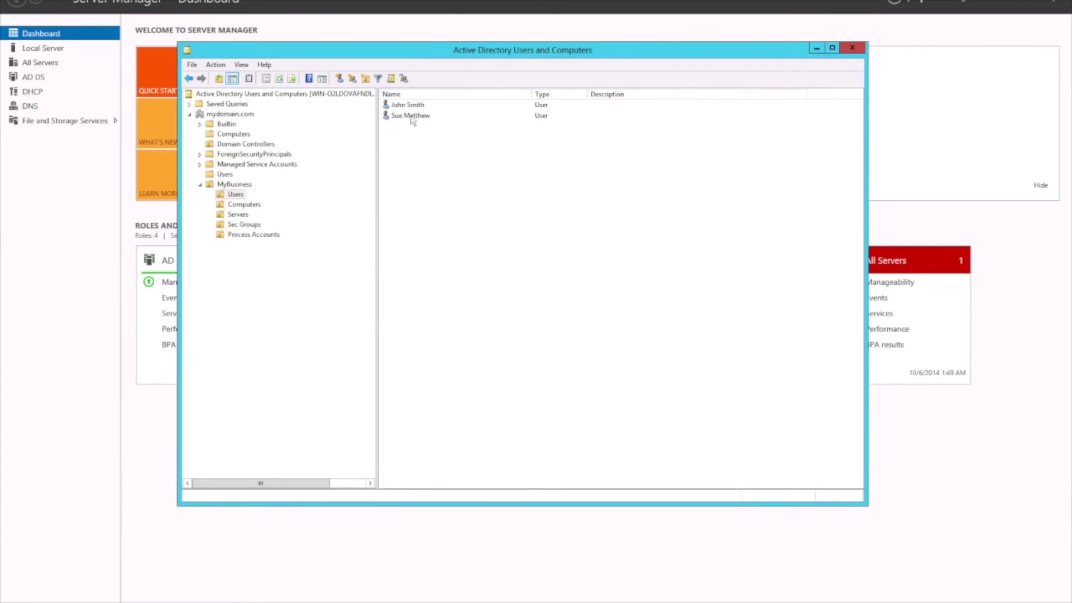
double_click(412, 116)
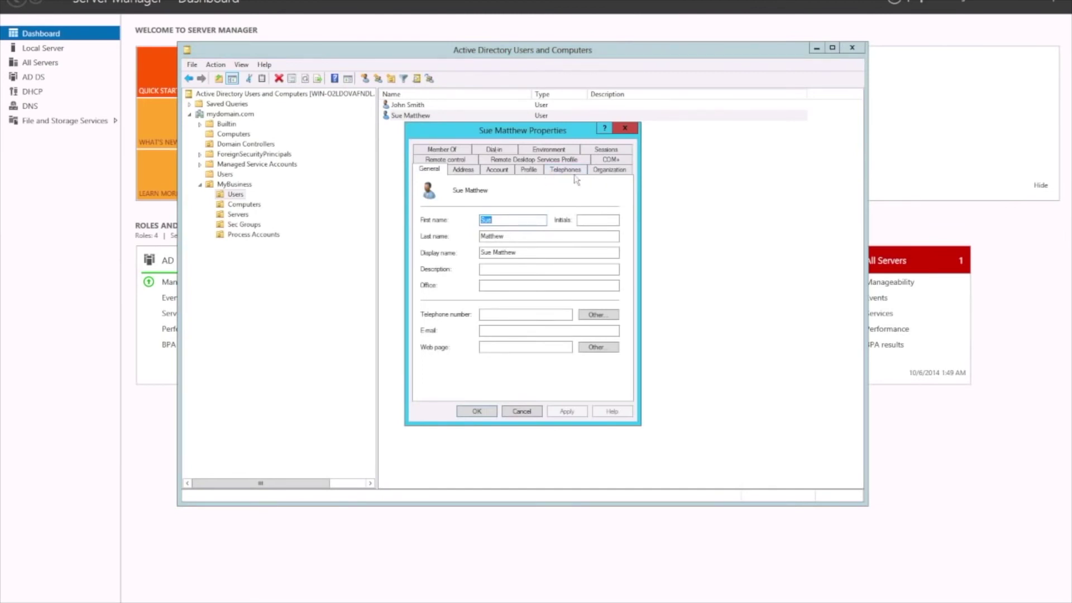
click(442, 149)
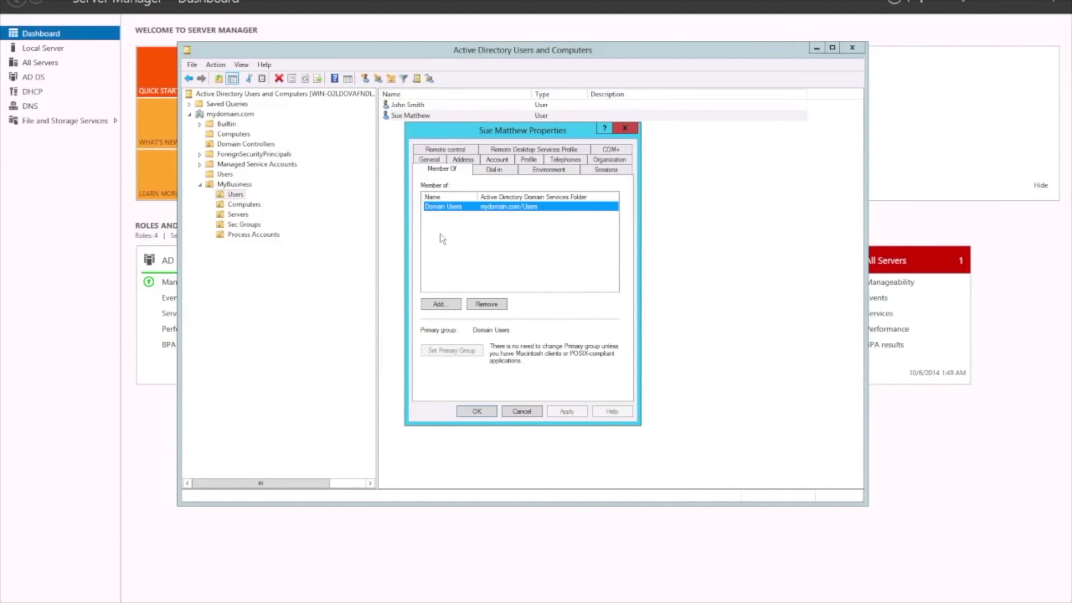
Dismiss the user's properties and open the ITAdmins group's member list in Sec Groups.
click(520, 412)
click(247, 227)
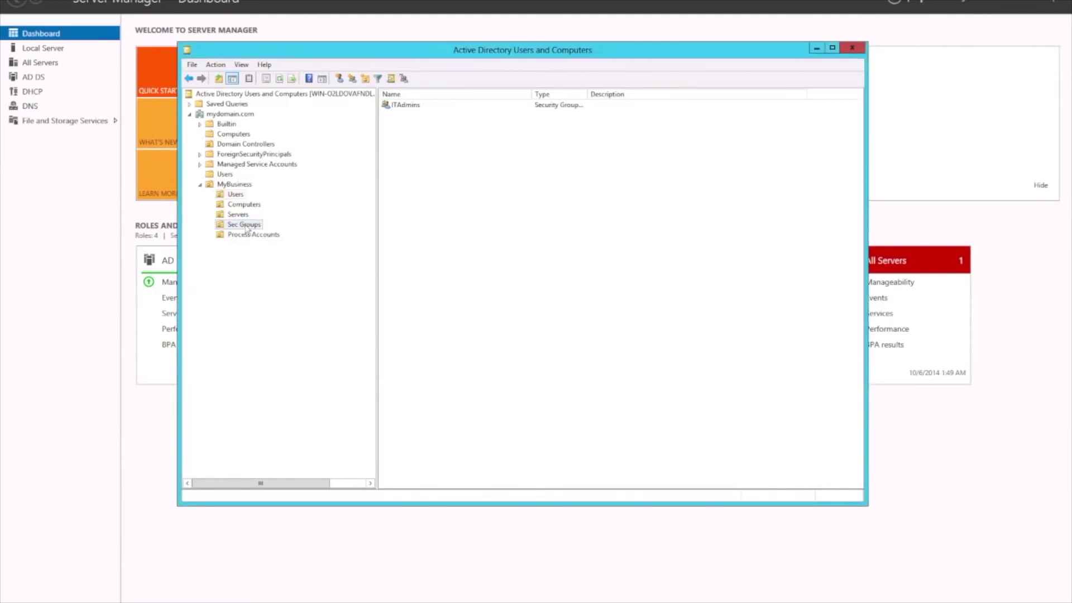
double_click(405, 106)
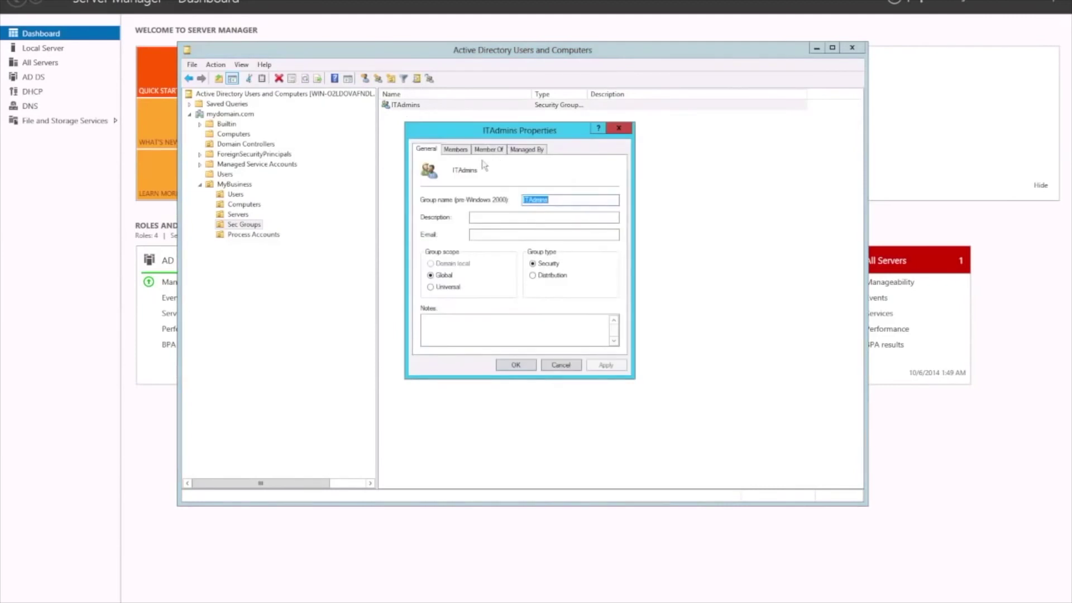
click(455, 149)
Add both MyBusiness users to ITAdmins, resolving each name with Check Names, and save.
click(440, 332)
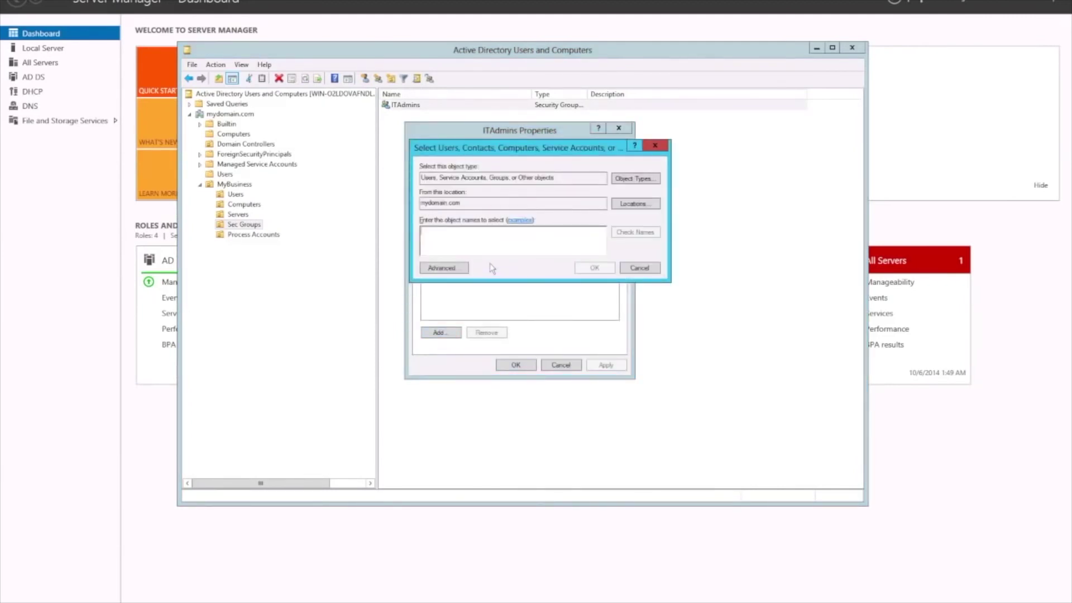
text(john)
click(628, 235)
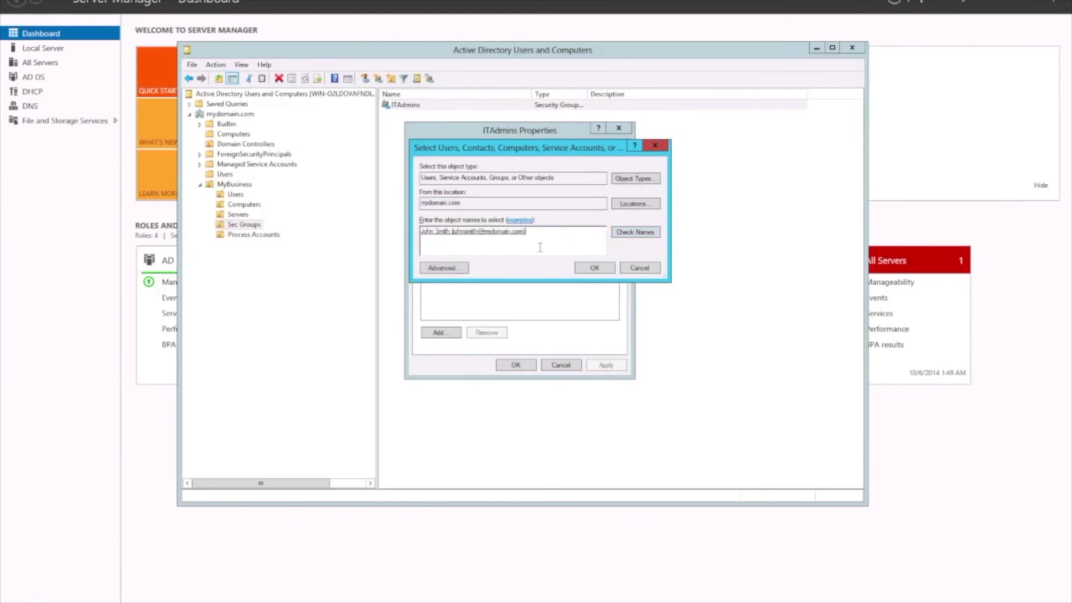
text(;sue)
click(632, 237)
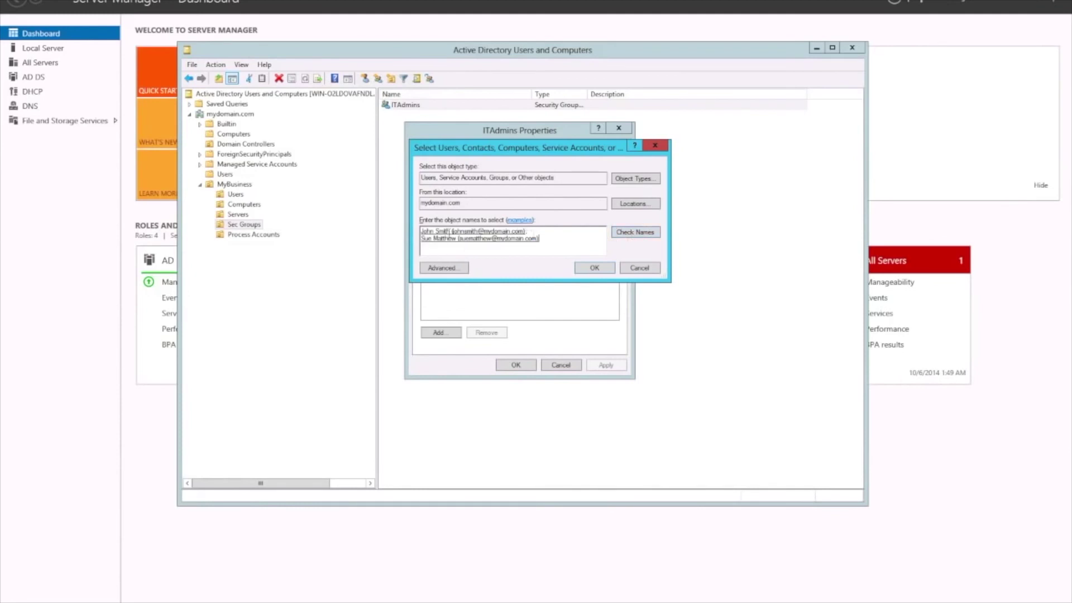
click(444, 231)
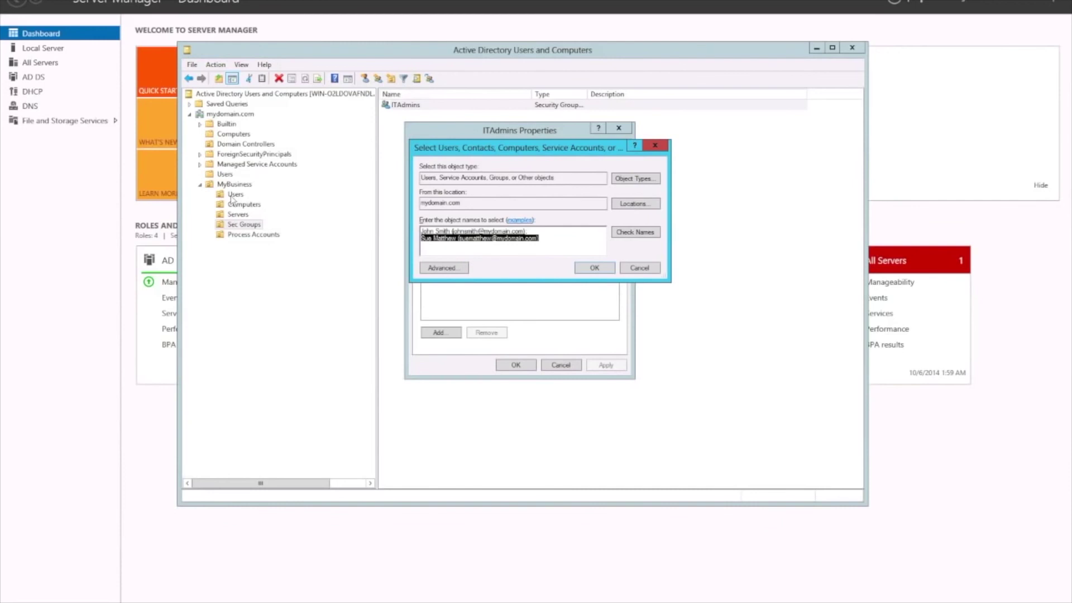
click(594, 268)
click(516, 365)
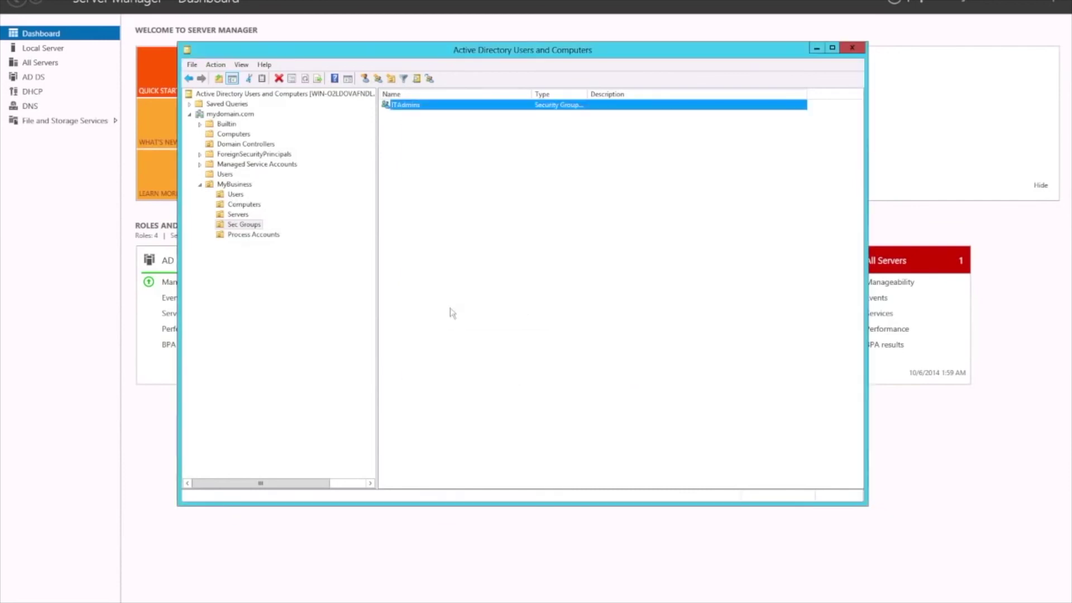
Check the first MyBusiness user's Member Of list shows Domain Users and ITAdmins, then close without changes.
click(235, 194)
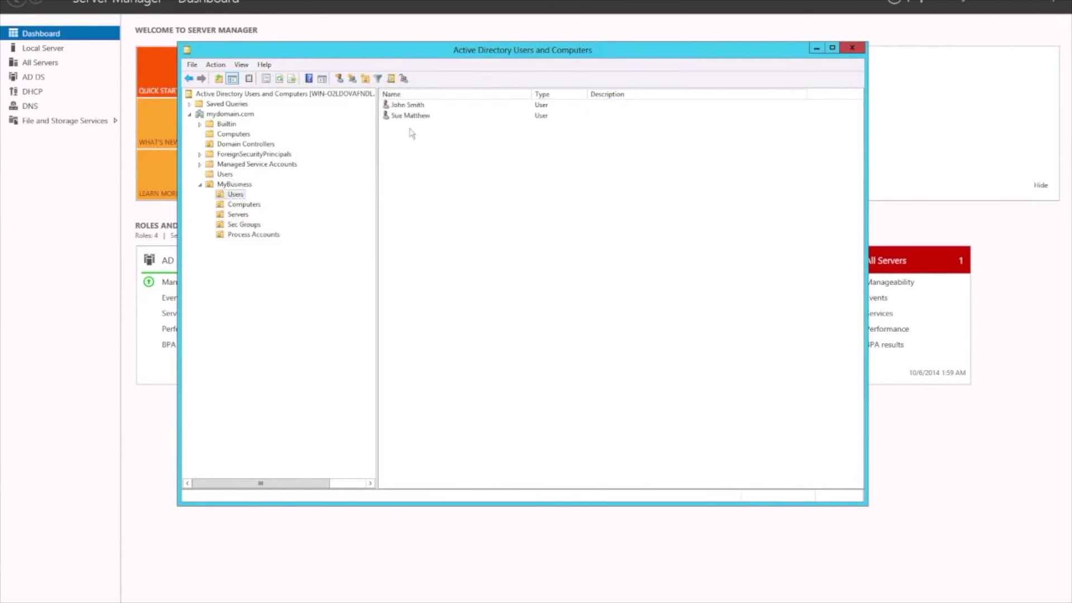
double_click(407, 105)
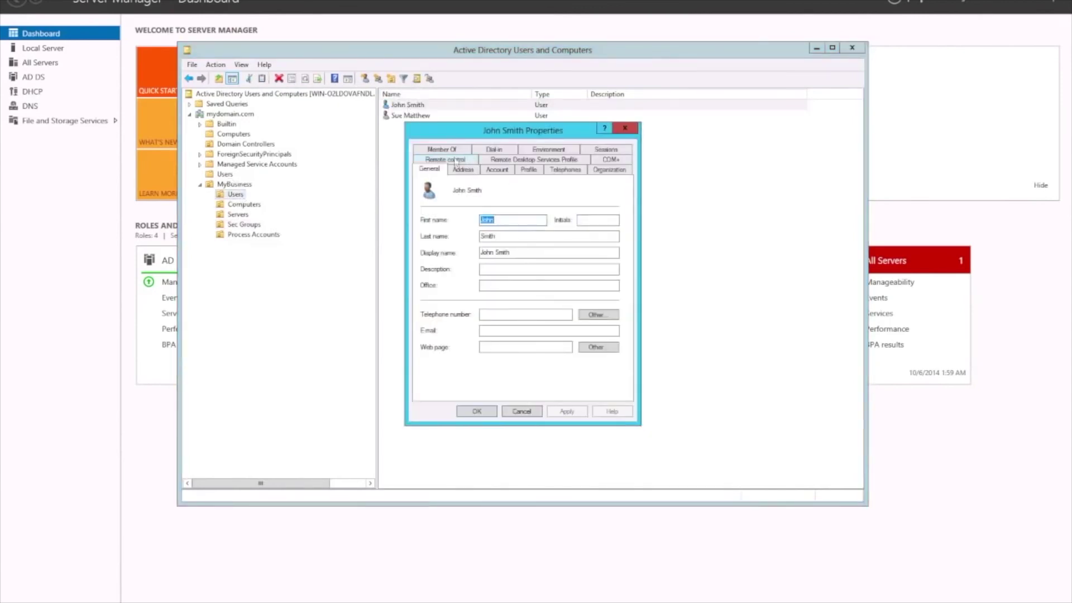
click(453, 150)
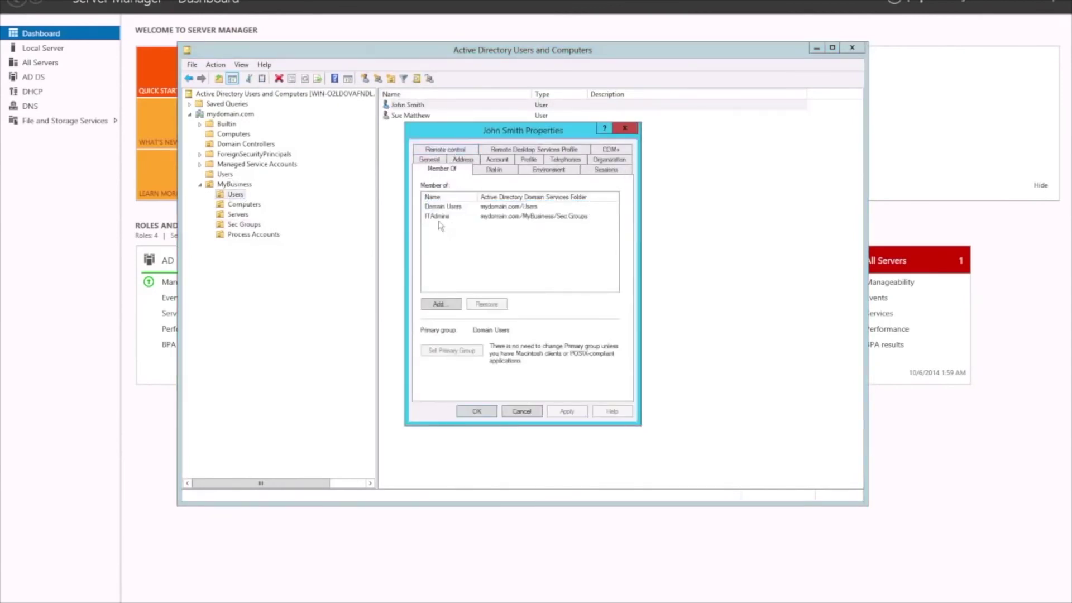
click(439, 218)
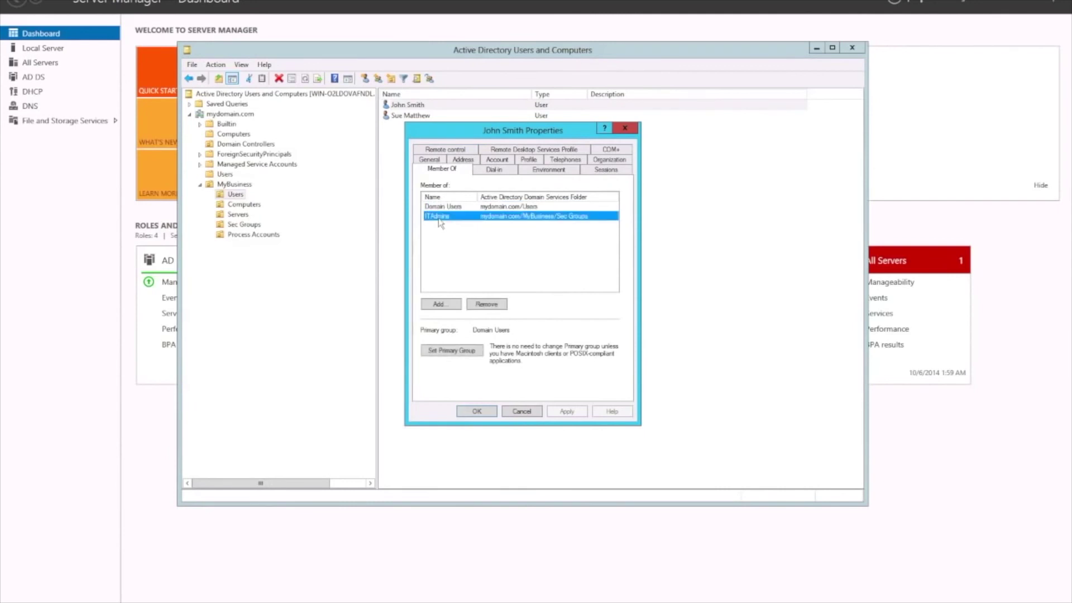
click(453, 210)
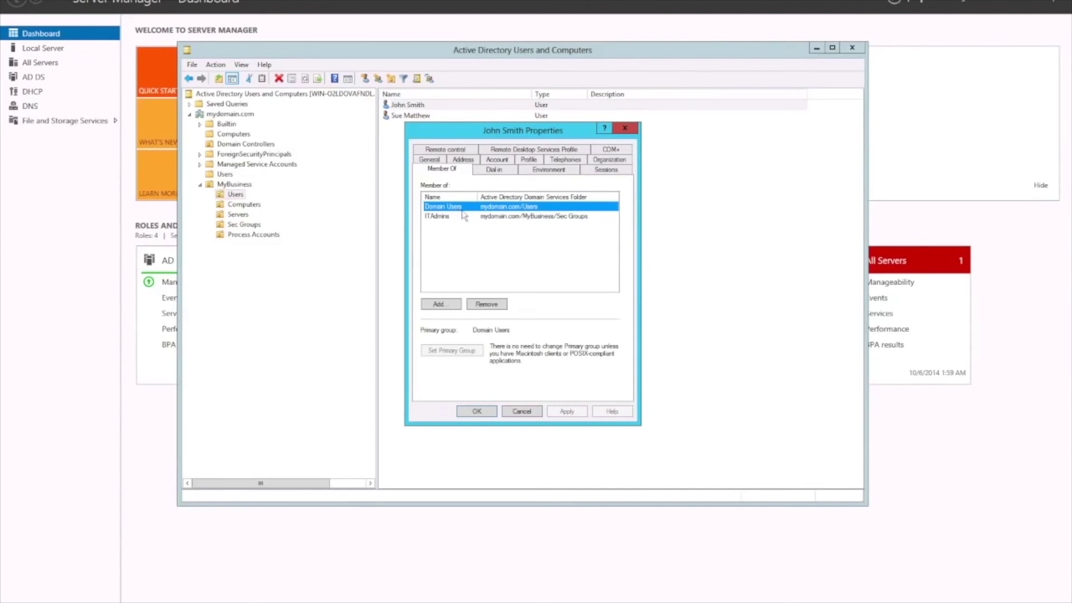
click(520, 412)
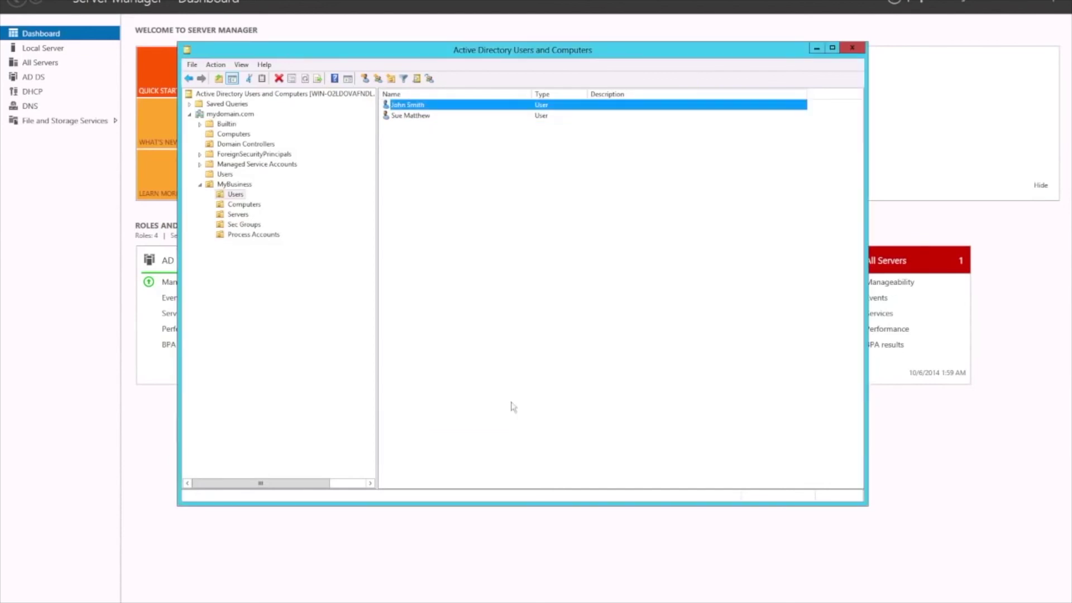
Open Domain Users' member list from the domain Users container, widen the Name column, and select SQL User.
click(225, 174)
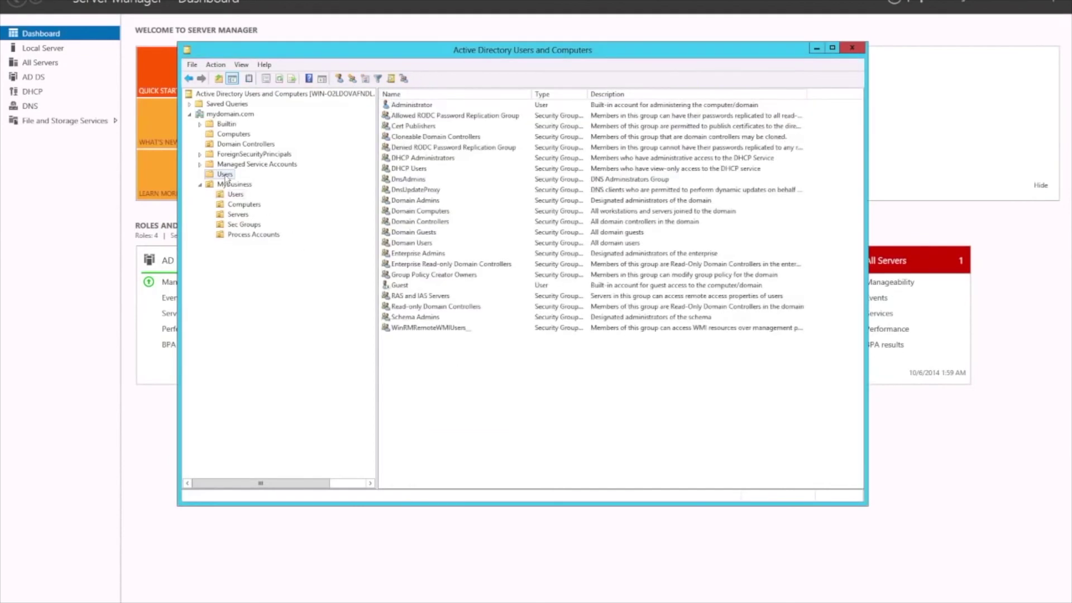
double_click(420, 243)
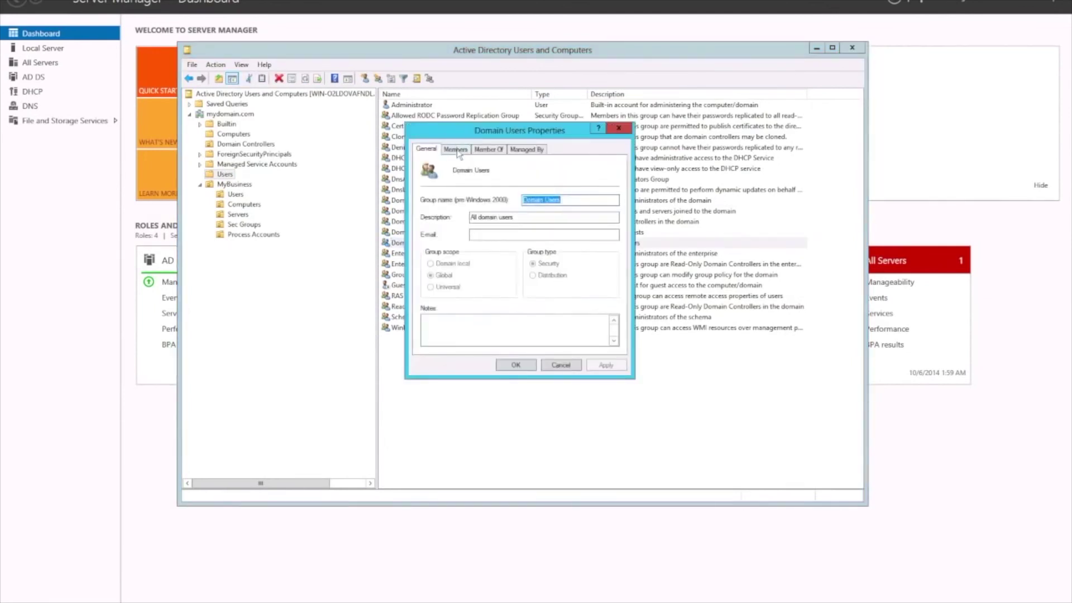
click(455, 150)
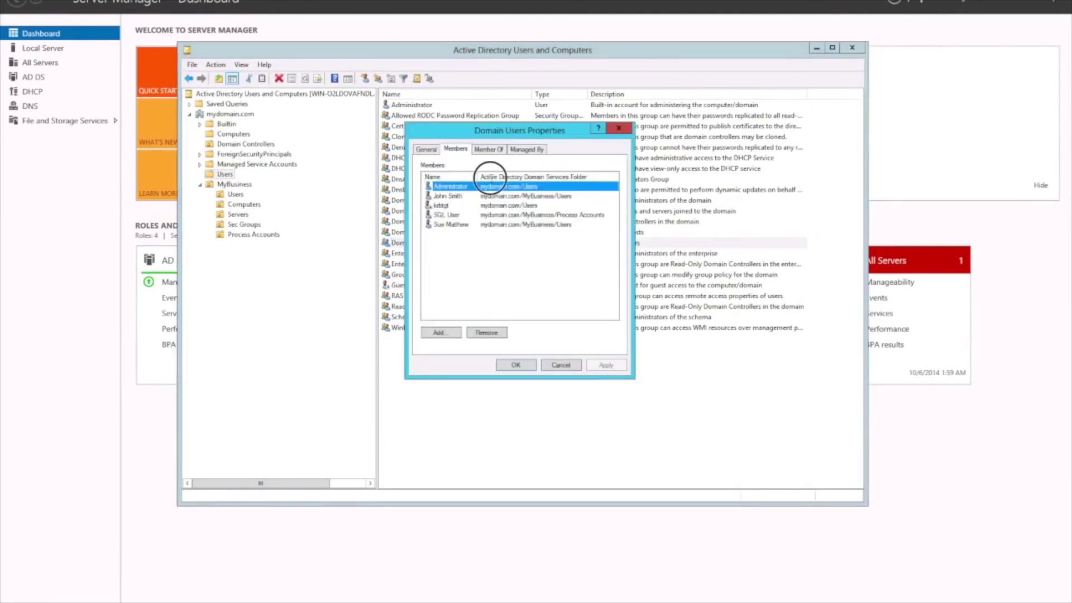
drag(478, 177, 502, 177)
click(442, 215)
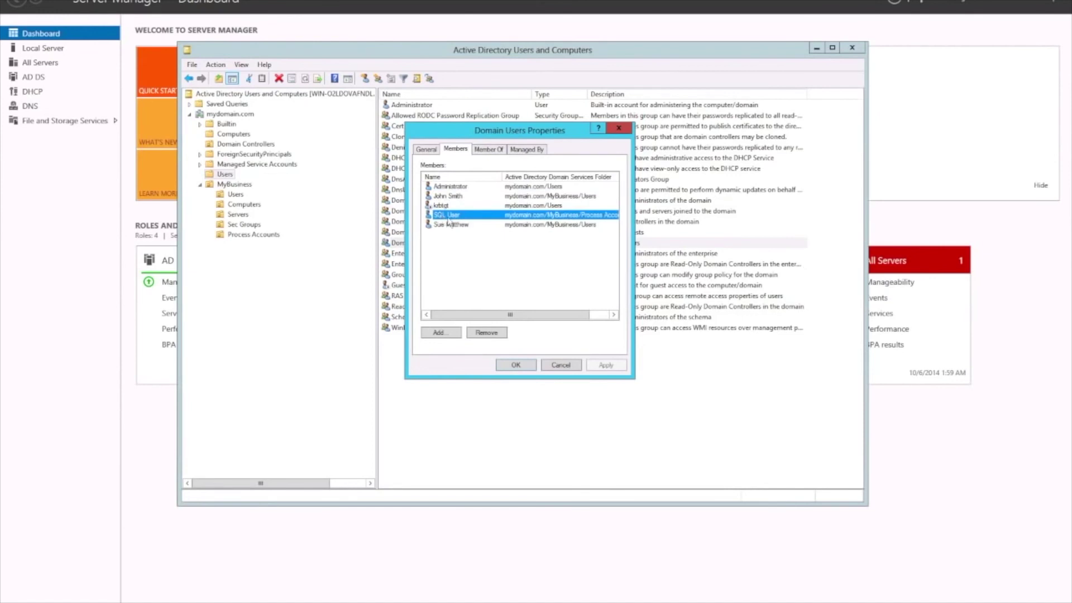